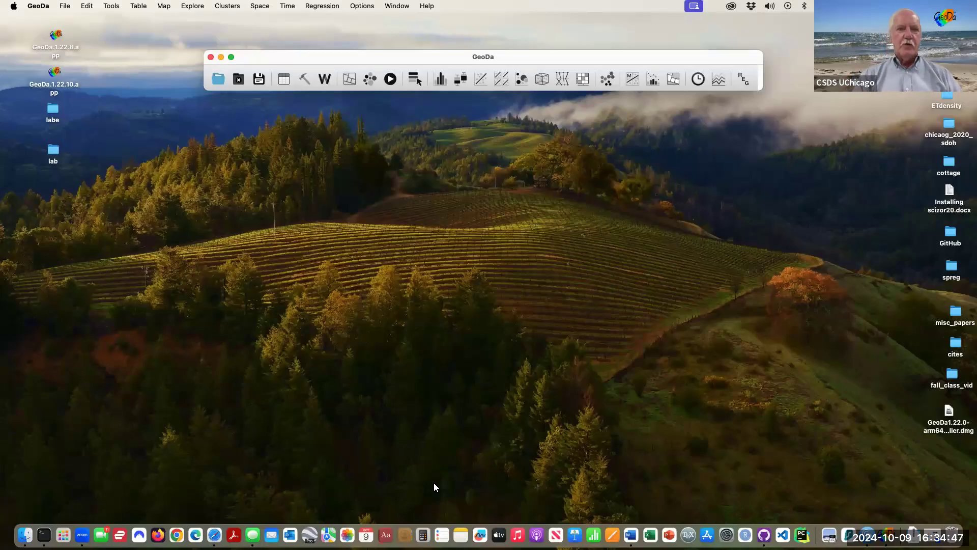
Step: Load the Chicago Community Areas sample data set, then enlarge its map window and move it toward the screen's upper left
{"action": "left_click", "coordinate": [219, 80]}
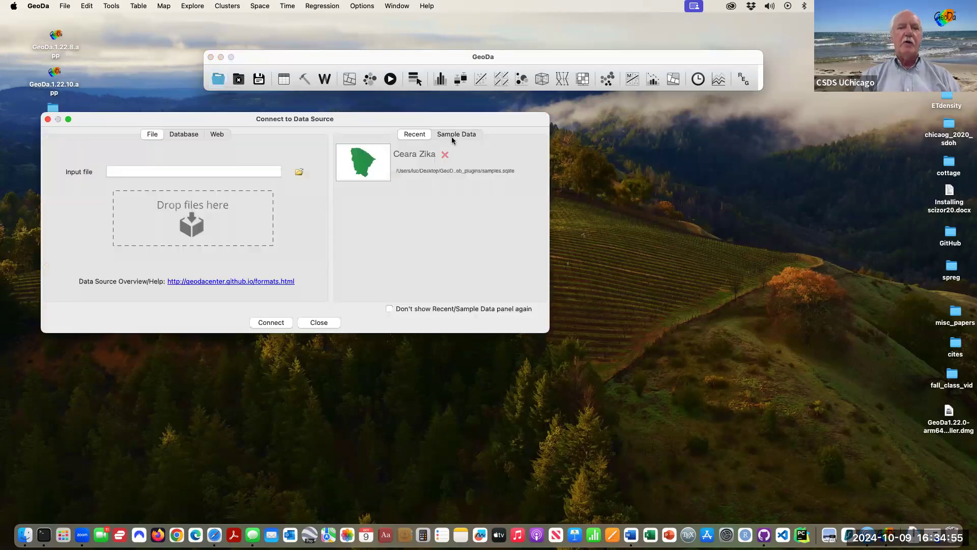
{"action": "left_click", "coordinate": [453, 138]}
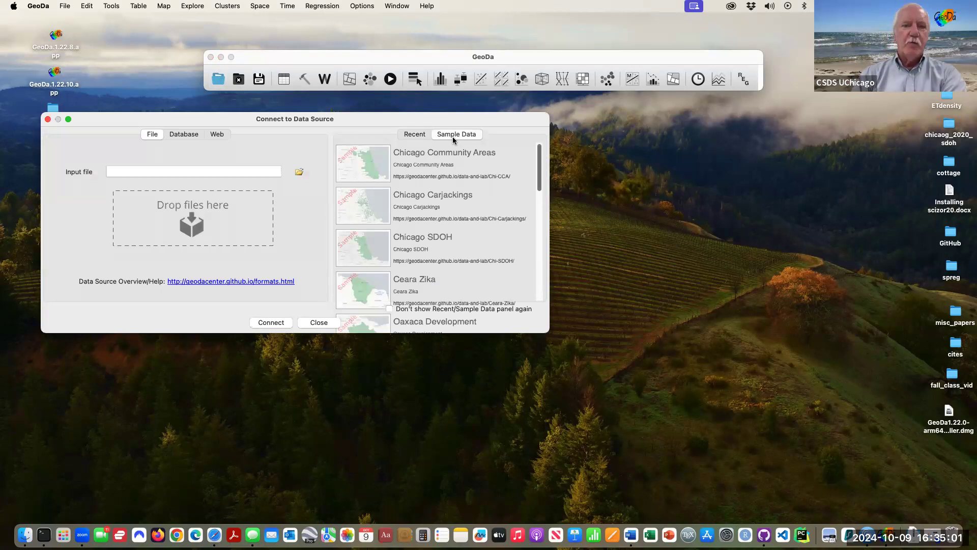
{"action": "left_click", "coordinate": [366, 170]}
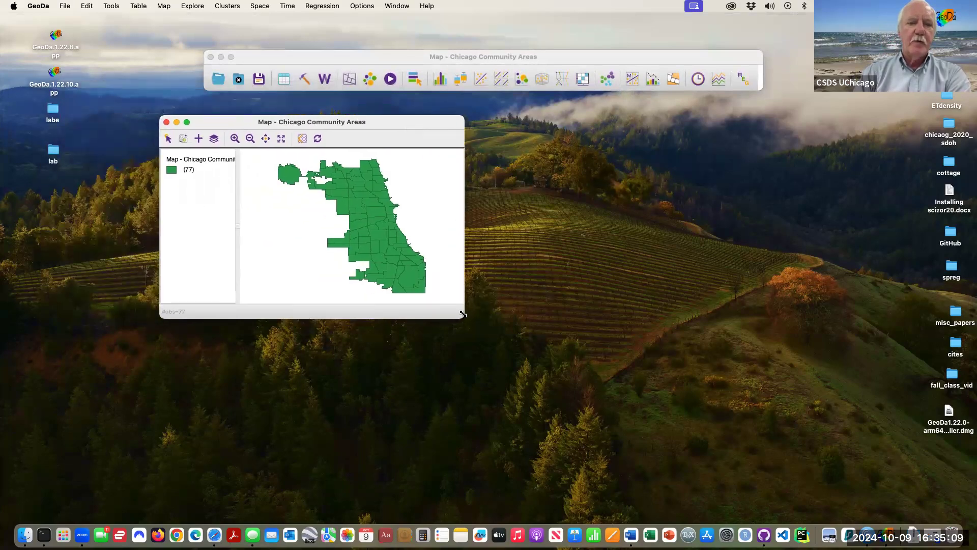
{"action": "left_click_drag", "start_coordinate": [464, 317], "coordinate": [680, 441]}
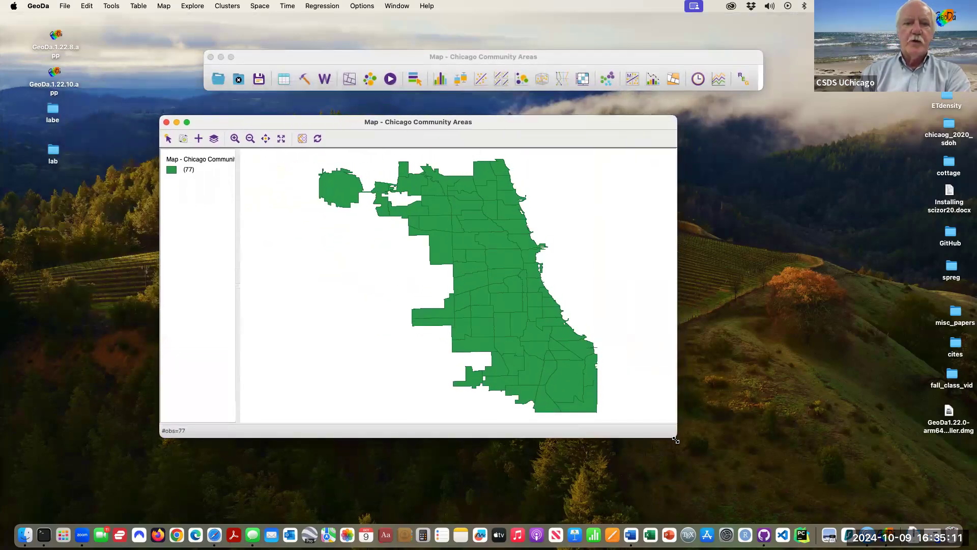
{"action": "left_click_drag", "start_coordinate": [538, 124], "coordinate": [424, 114]}
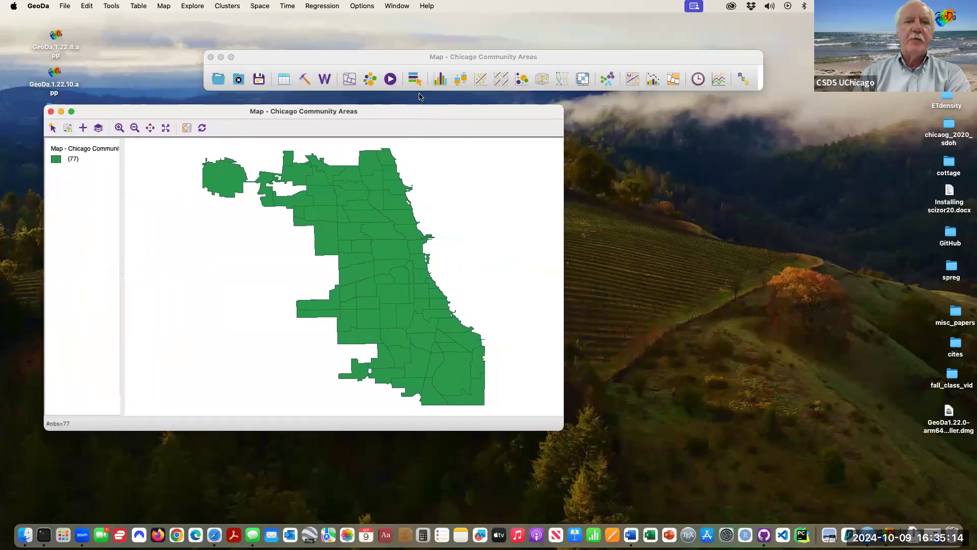
Step: Open the attribute table, place it beside the map and enlarge it to show the population columns
{"action": "left_click", "coordinate": [284, 78]}
{"action": "left_click_drag", "start_coordinate": [283, 78], "coordinate": [612, 117]}
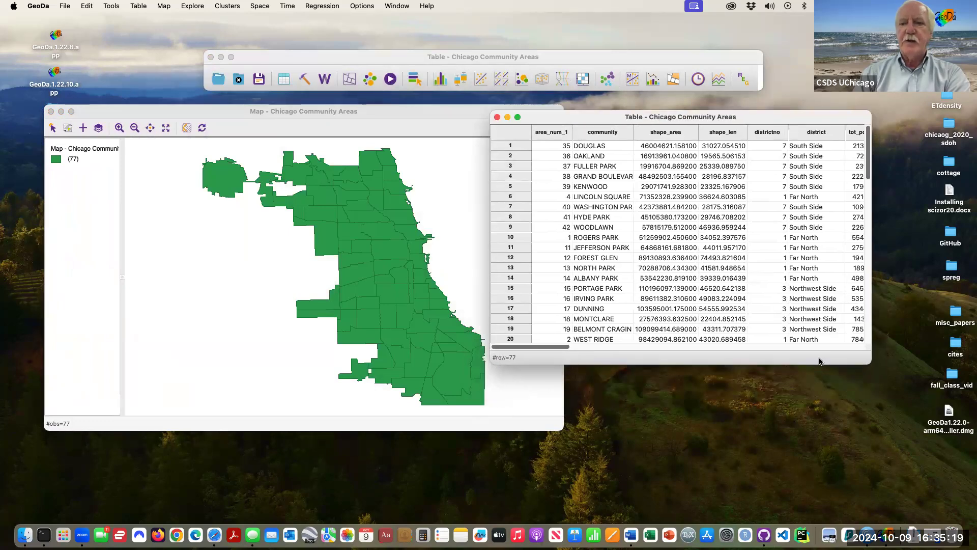
{"action": "left_click_drag", "start_coordinate": [868, 357], "coordinate": [937, 420]}
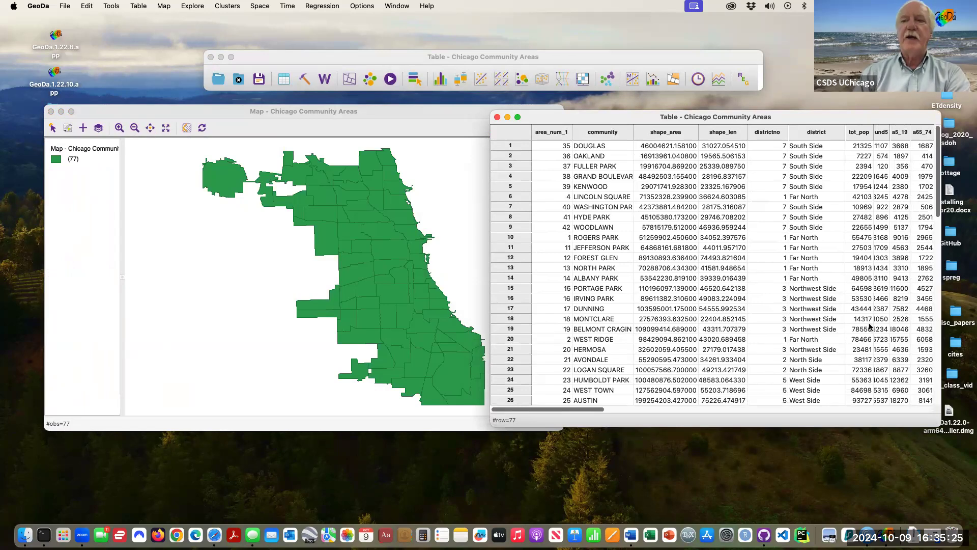
{"action": "scroll", "coordinate": [871, 327], "scroll_direction": "right", "scroll_amount": 10}
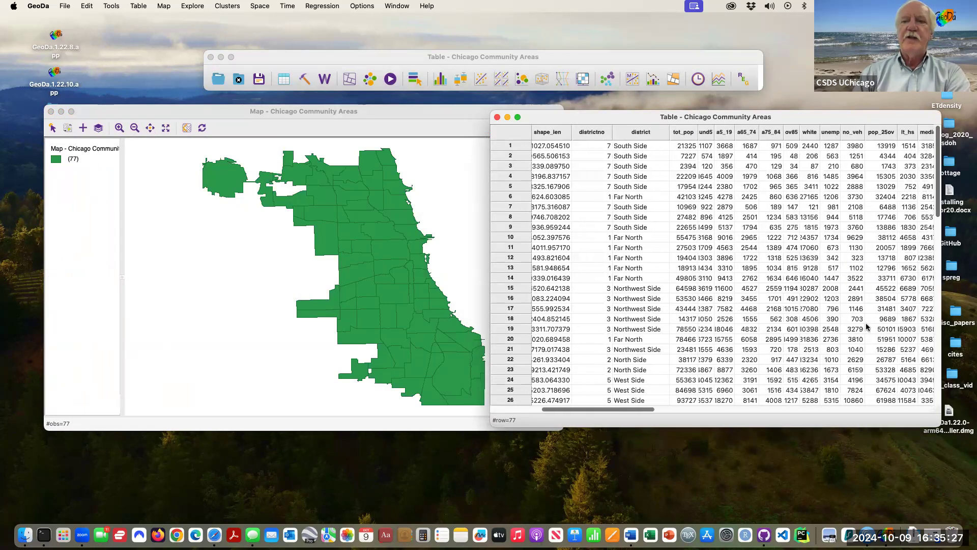
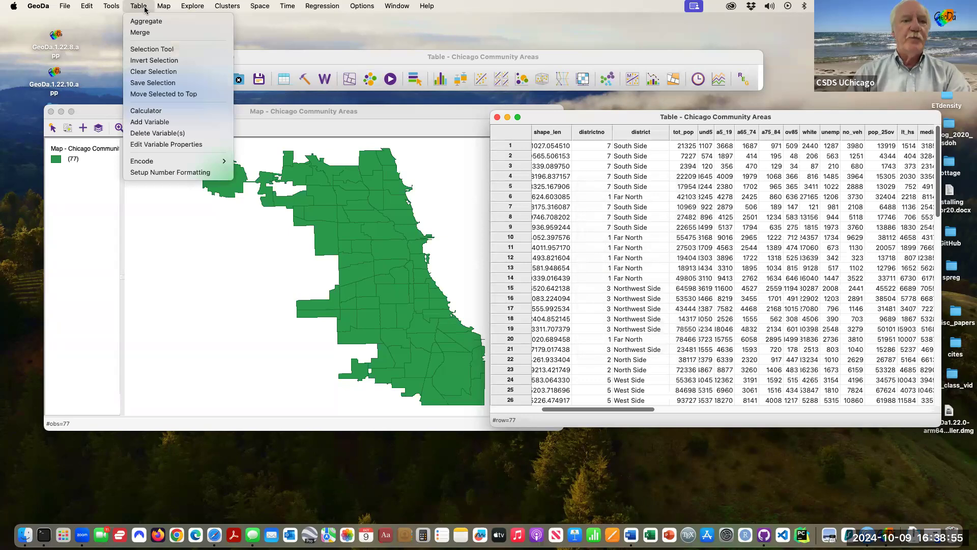
Step: Use the table Calculator to add a real variable named und5rt, inserted before a5_19 with default decimal places
{"action": "left_click", "coordinate": [173, 111]}
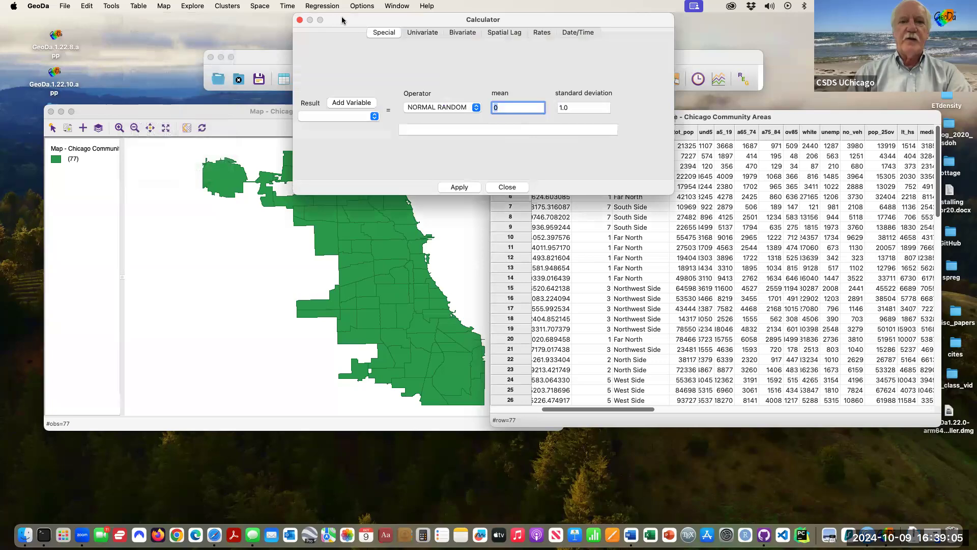
{"action": "left_click_drag", "start_coordinate": [355, 21], "coordinate": [293, 129]}
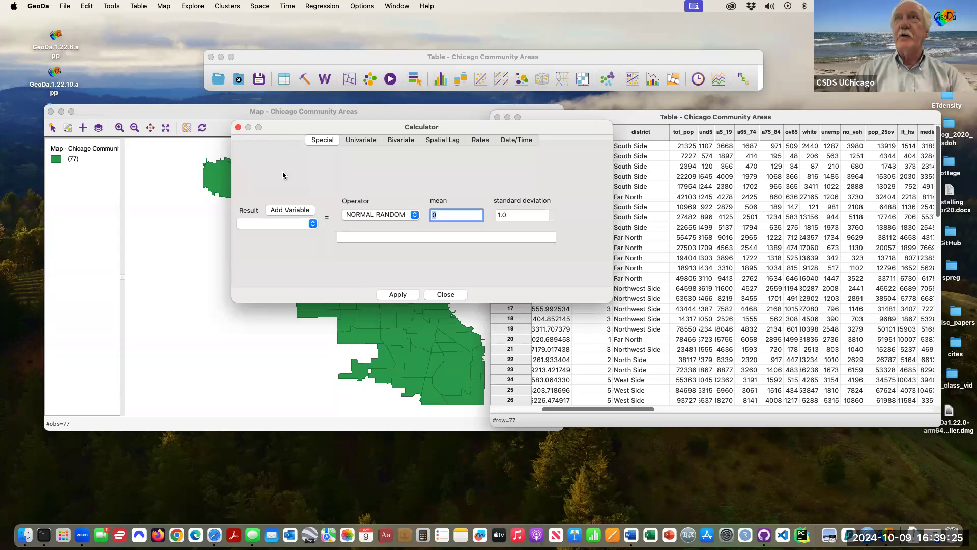
{"action": "left_click", "coordinate": [294, 210]}
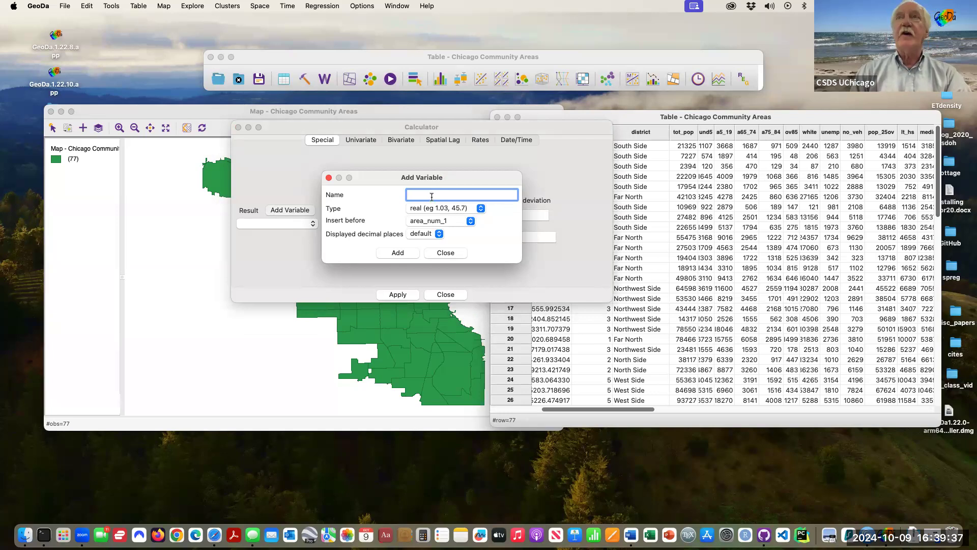
{"action": "type", "text": "u"}
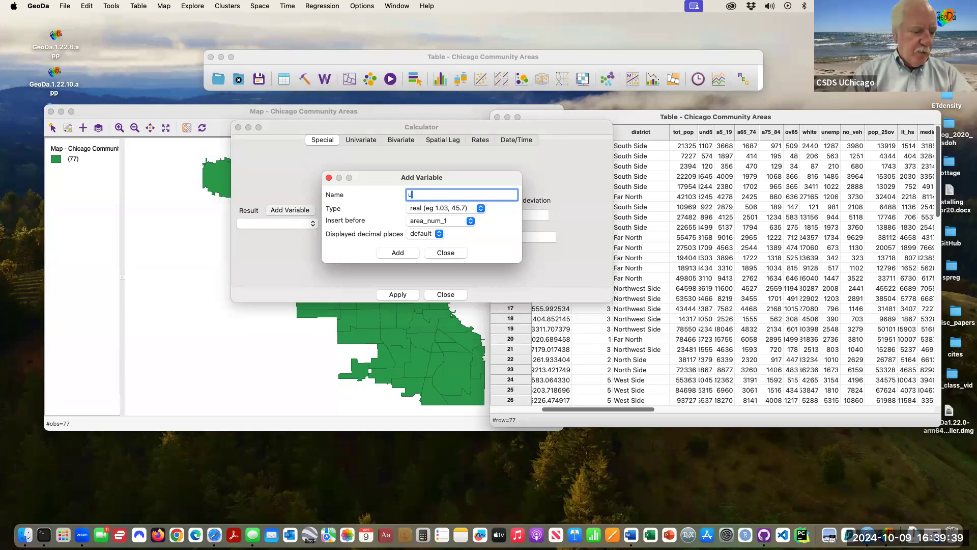
{"action": "type", "text": "nd5rt"}
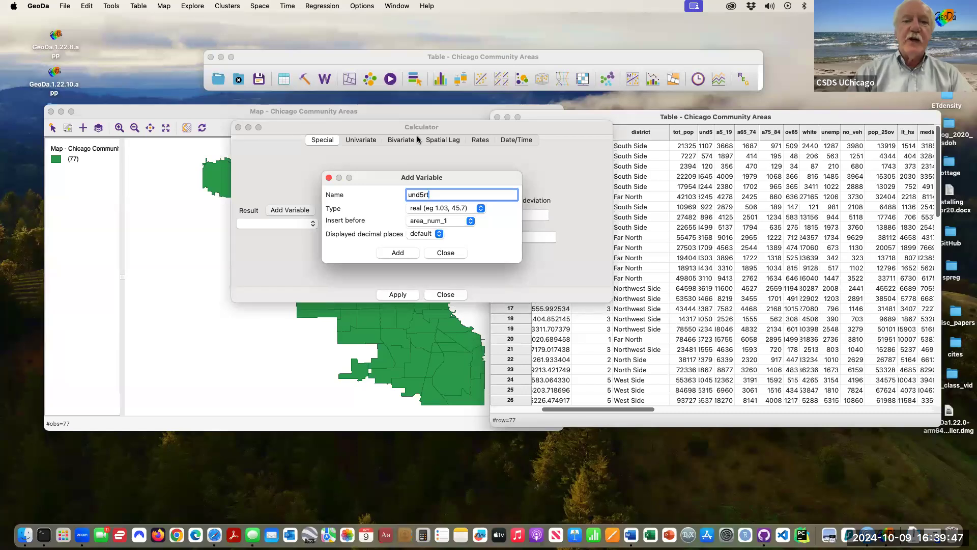
{"action": "left_click_drag", "start_coordinate": [384, 125], "coordinate": [260, 112]}
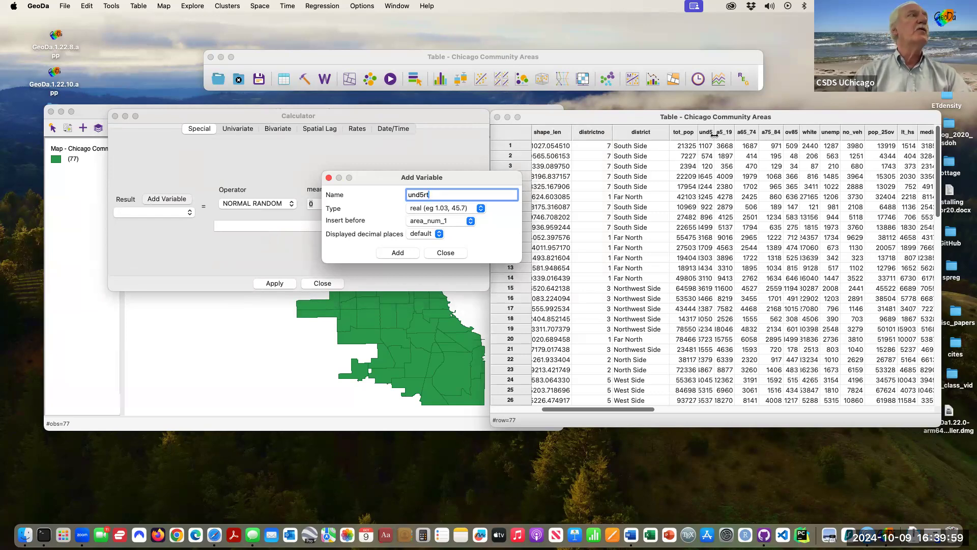
{"action": "left_click", "coordinate": [471, 223]}
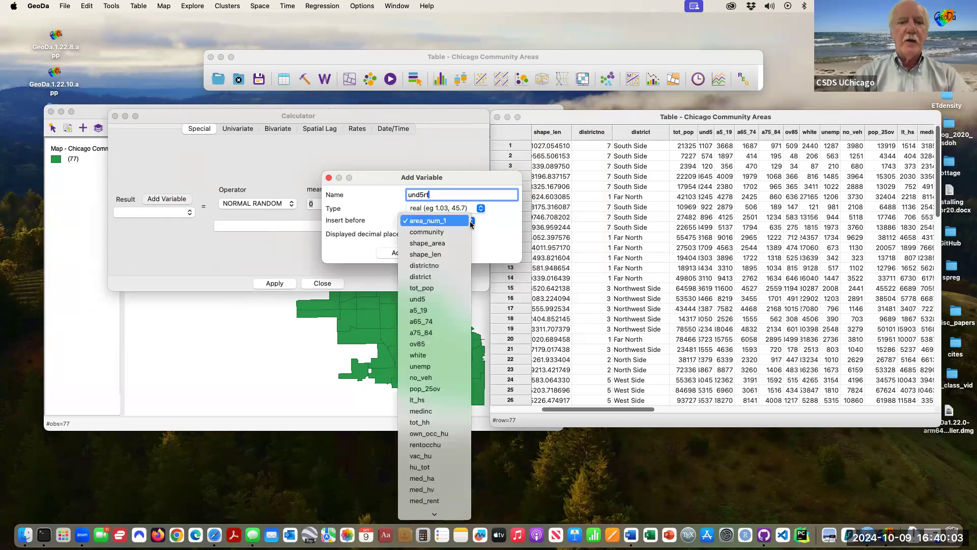
{"action": "left_click", "coordinate": [450, 313]}
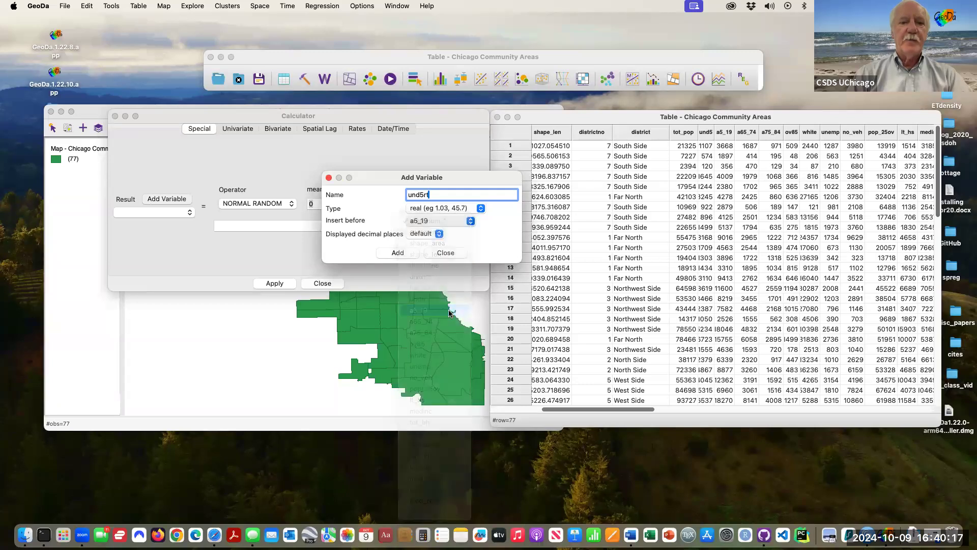
{"action": "left_click", "coordinate": [405, 253]}
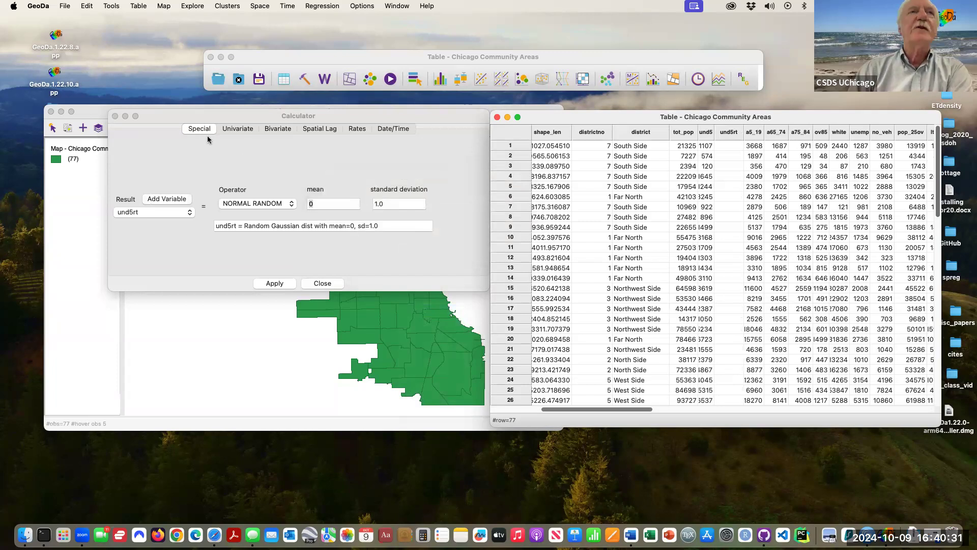
Step: Examine the Calculator's Special, Univariate and Bivariate operators, as well as its Spatial Lag, Rates and Date/Time options
{"action": "left_click", "coordinate": [293, 207]}
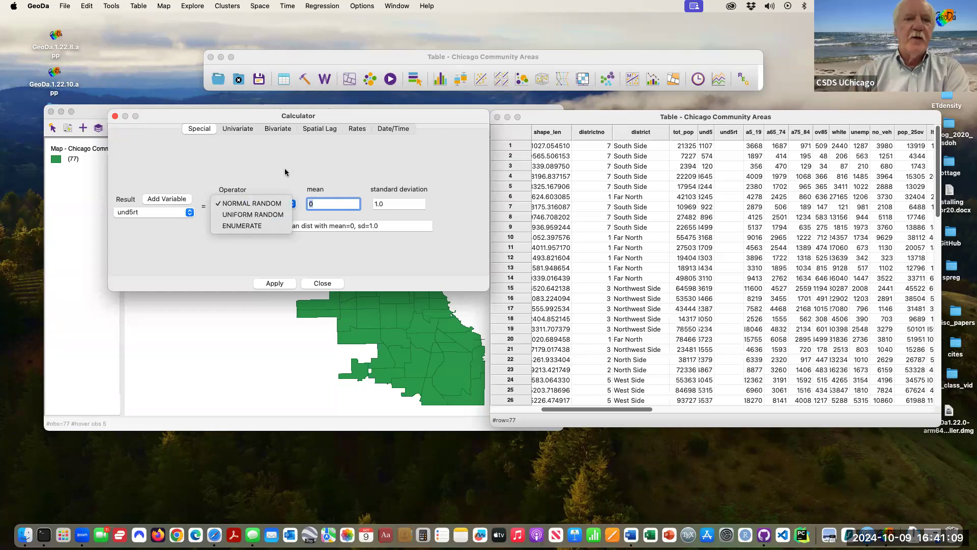
{"action": "left_click", "coordinate": [244, 135]}
{"action": "left_click", "coordinate": [241, 130]}
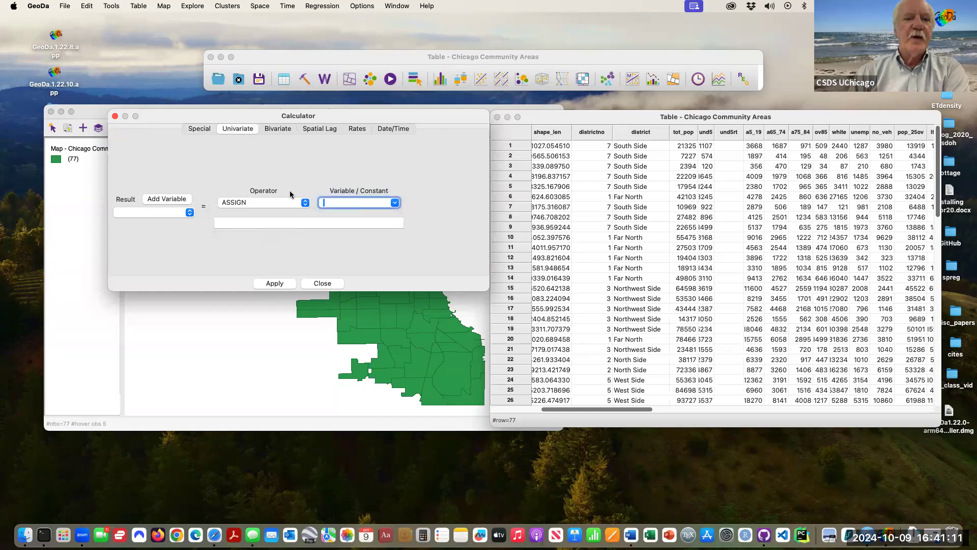
{"action": "left_click", "coordinate": [305, 203]}
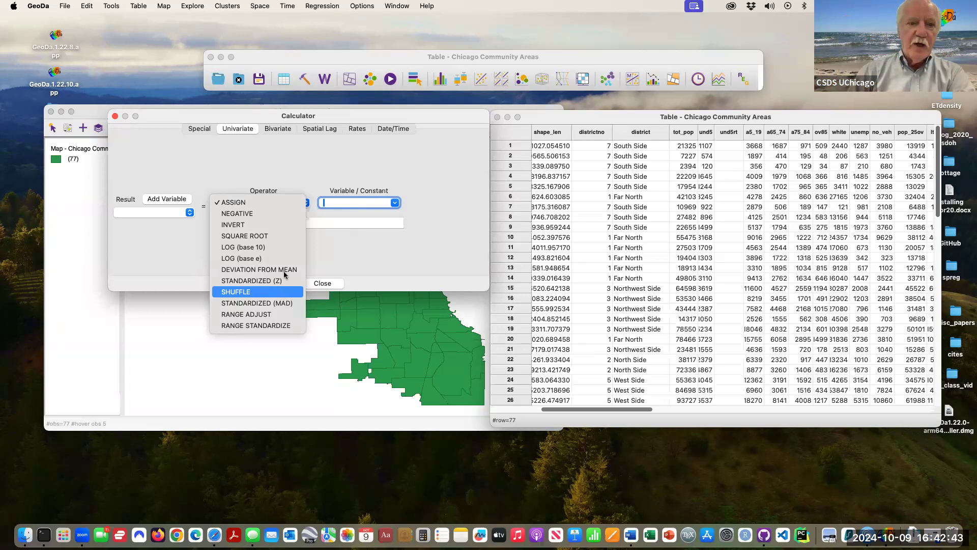
{"action": "left_click", "coordinate": [267, 169]}
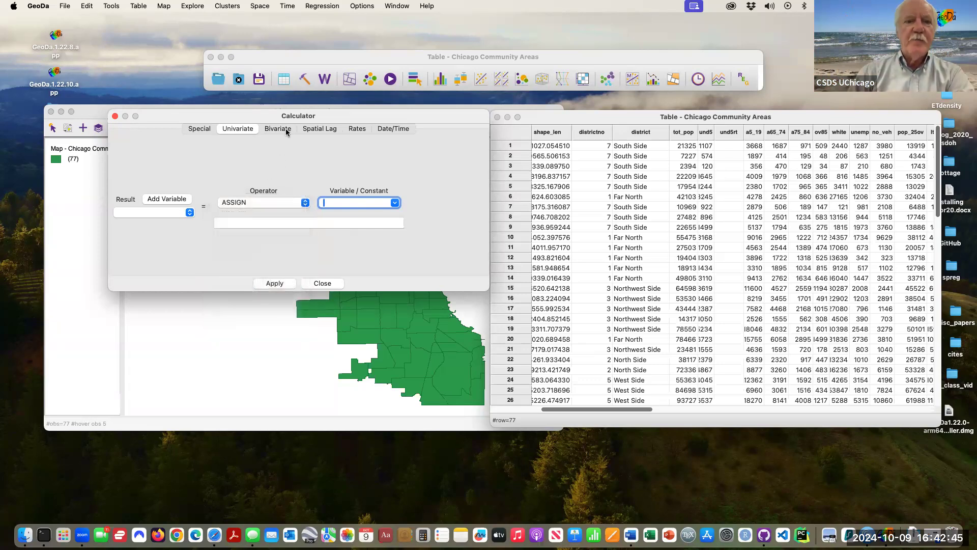
{"action": "left_click", "coordinate": [285, 131]}
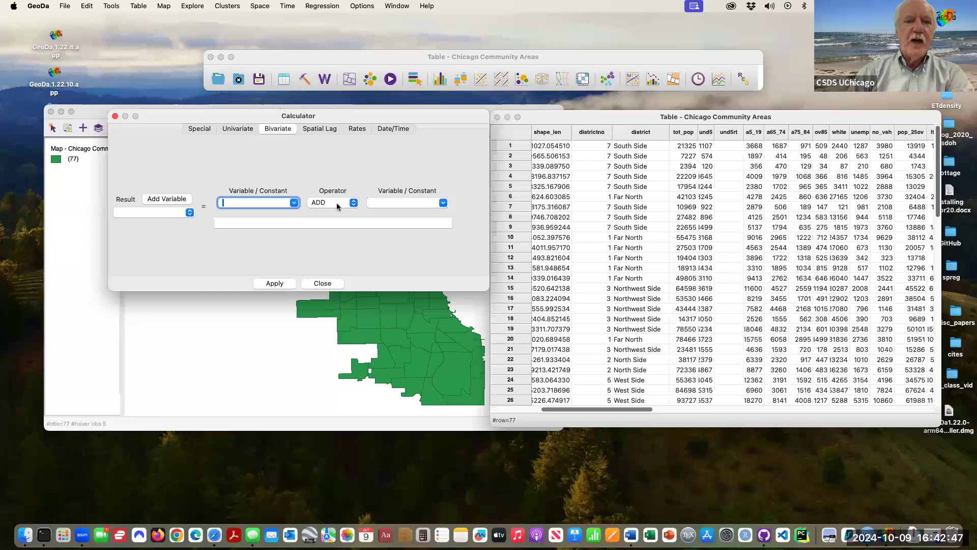
{"action": "left_click", "coordinate": [352, 204]}
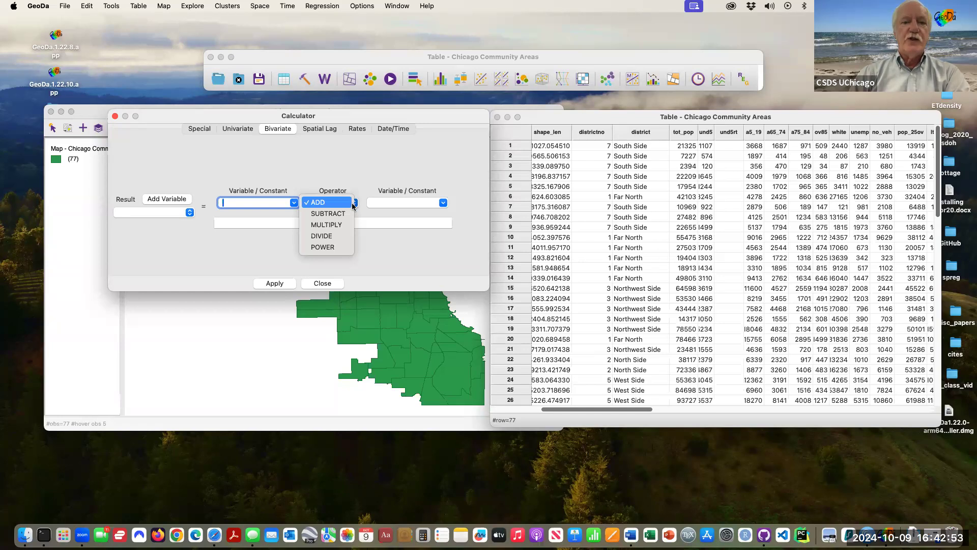
{"action": "left_click", "coordinate": [328, 128]}
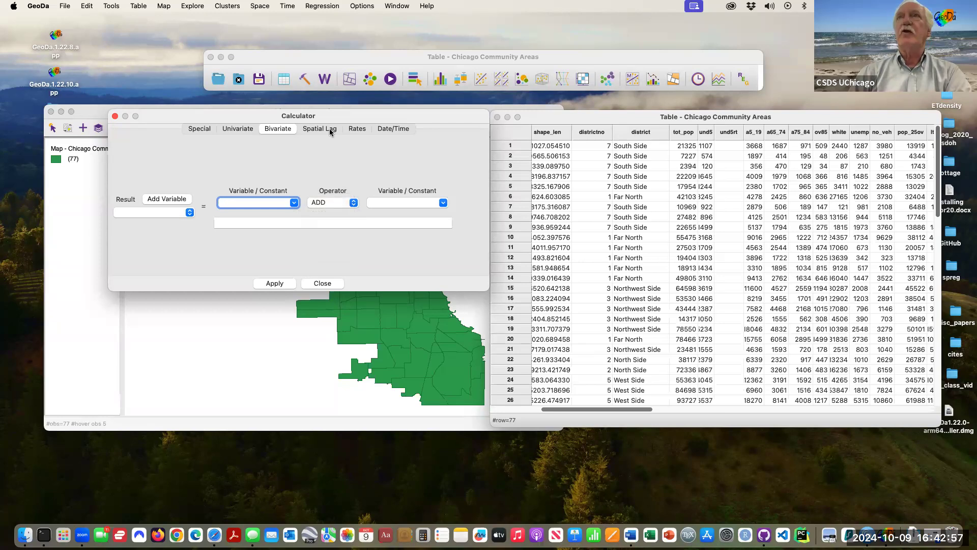
{"action": "left_click", "coordinate": [329, 128]}
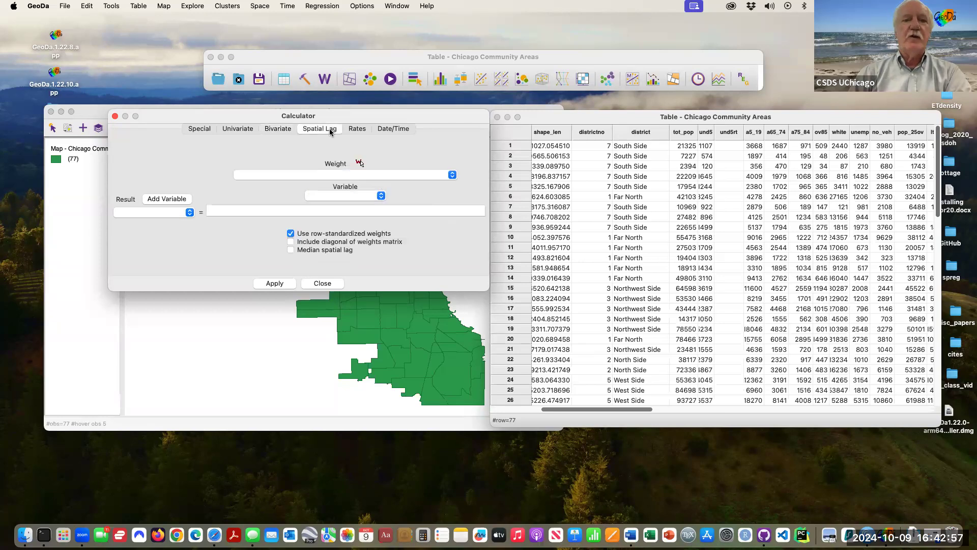
{"action": "left_click", "coordinate": [359, 131]}
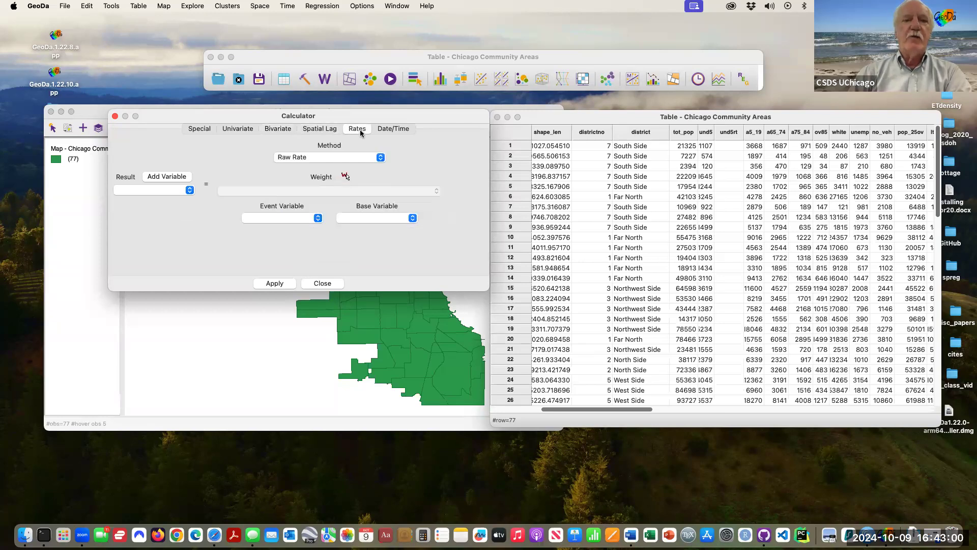
{"action": "left_click", "coordinate": [400, 130]}
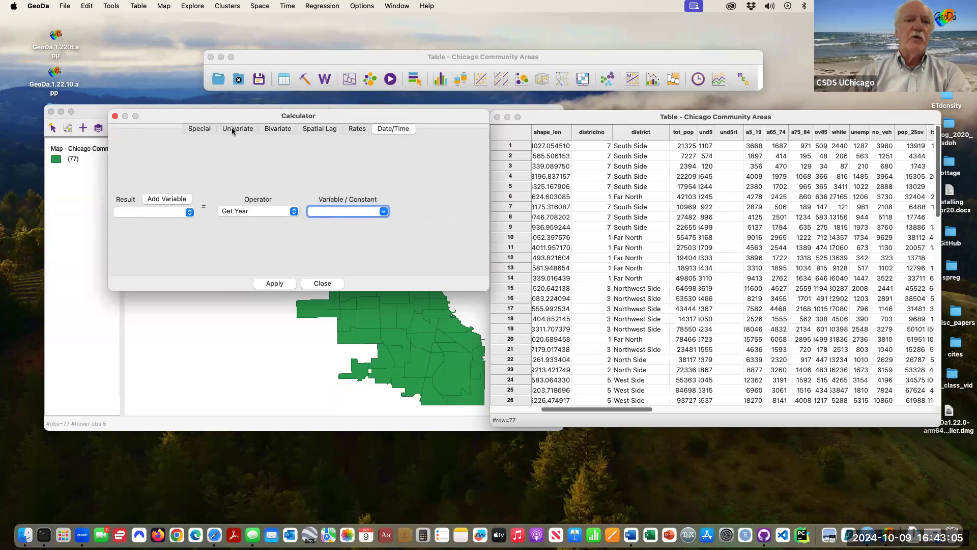
Step: Compute und5rt in the Calculator as the bivariate division of und5 by tot_pop
{"action": "left_click", "coordinate": [274, 130]}
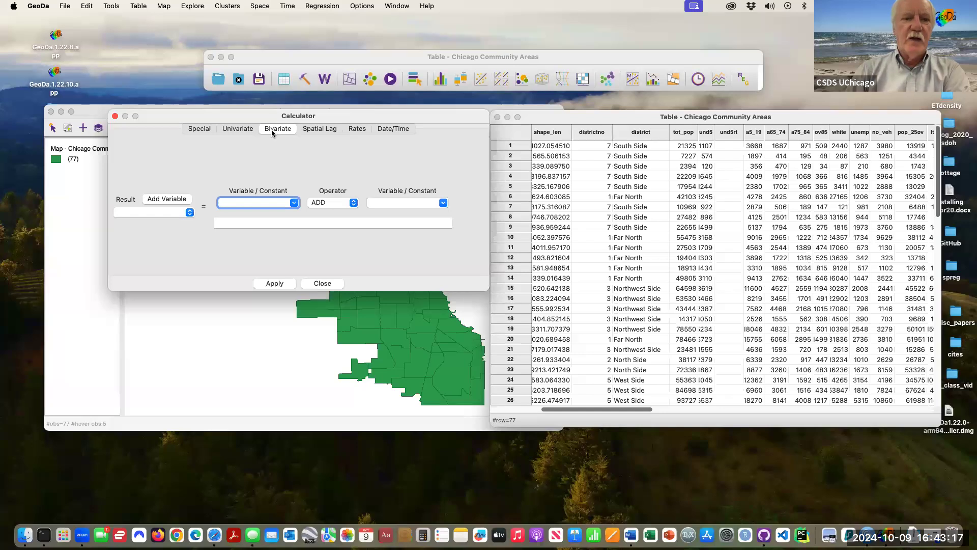
{"action": "left_click", "coordinate": [189, 212]}
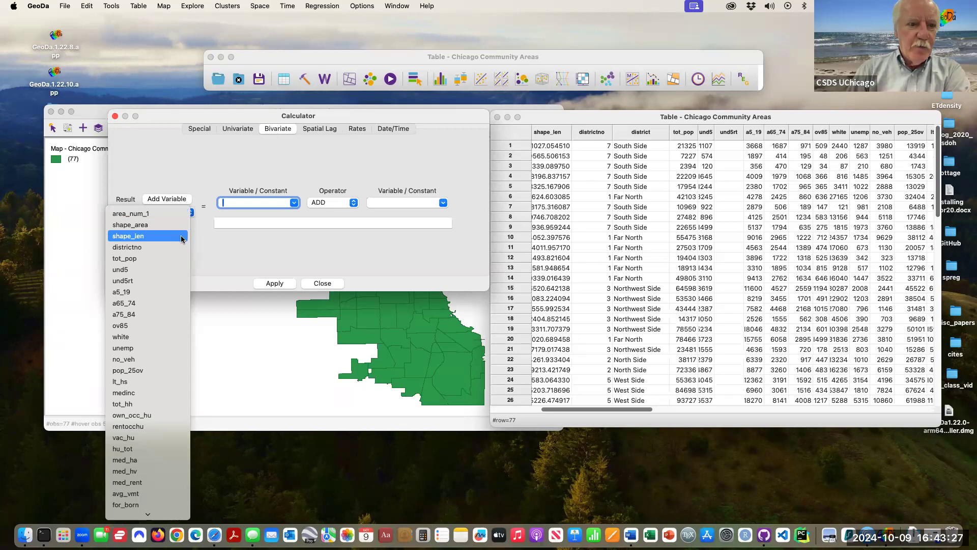
{"action": "left_click", "coordinate": [165, 282]}
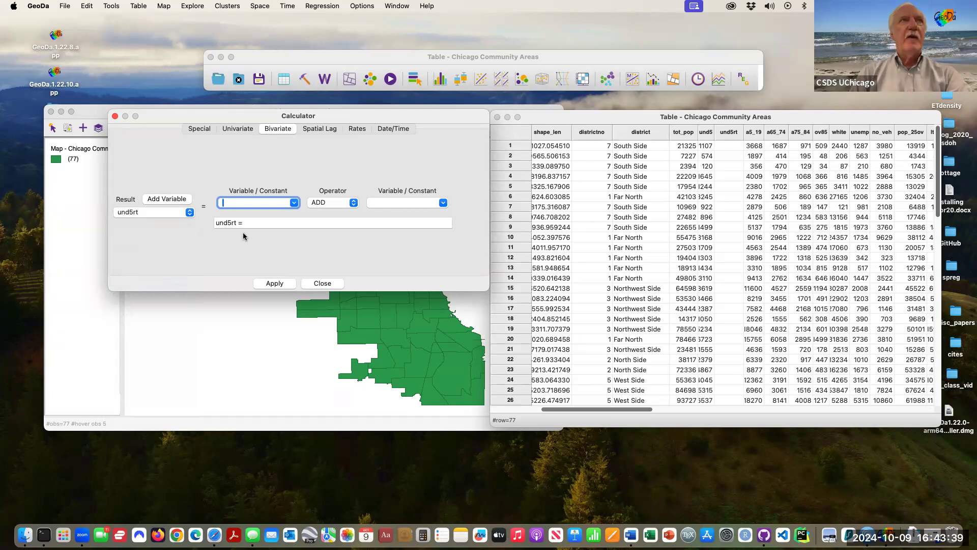
{"action": "left_click", "coordinate": [294, 203]}
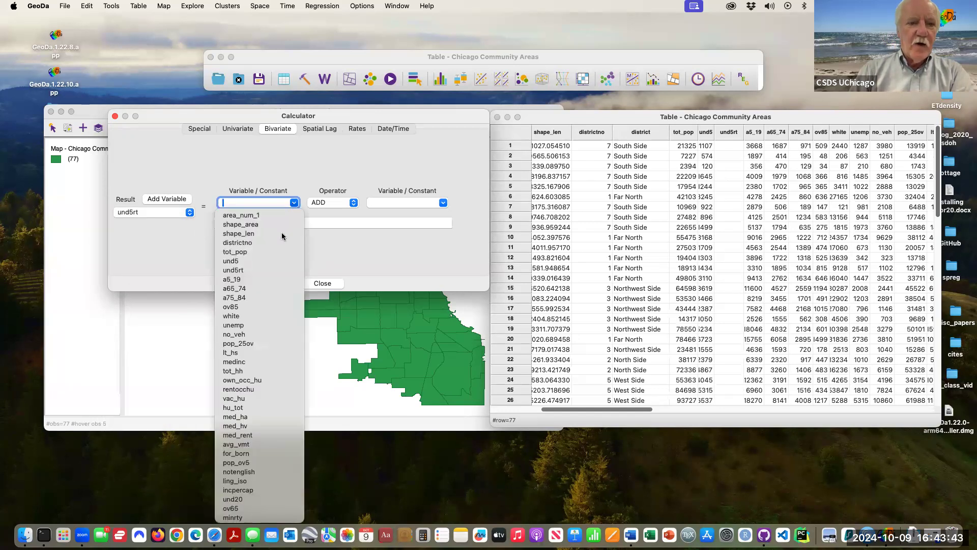
{"action": "left_click", "coordinate": [240, 262]}
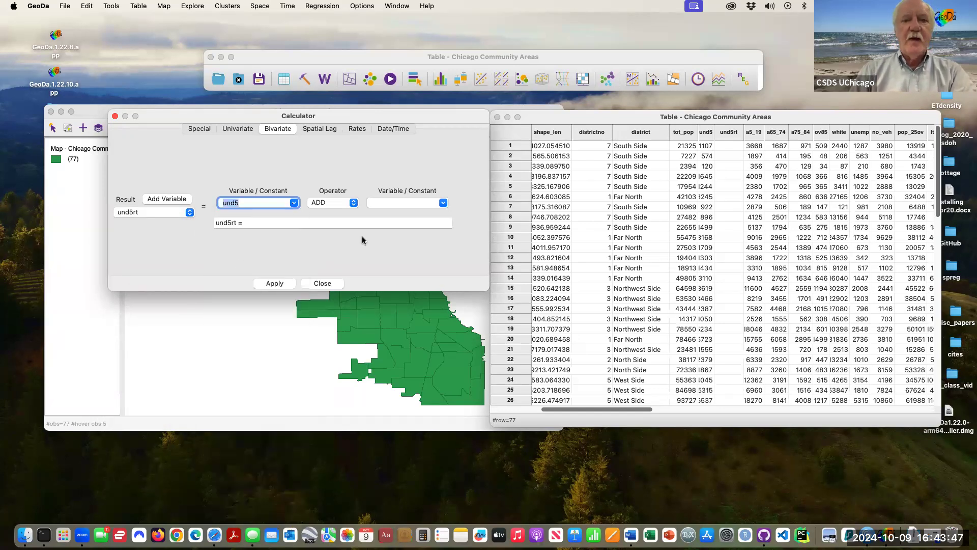
{"action": "left_click", "coordinate": [356, 202]}
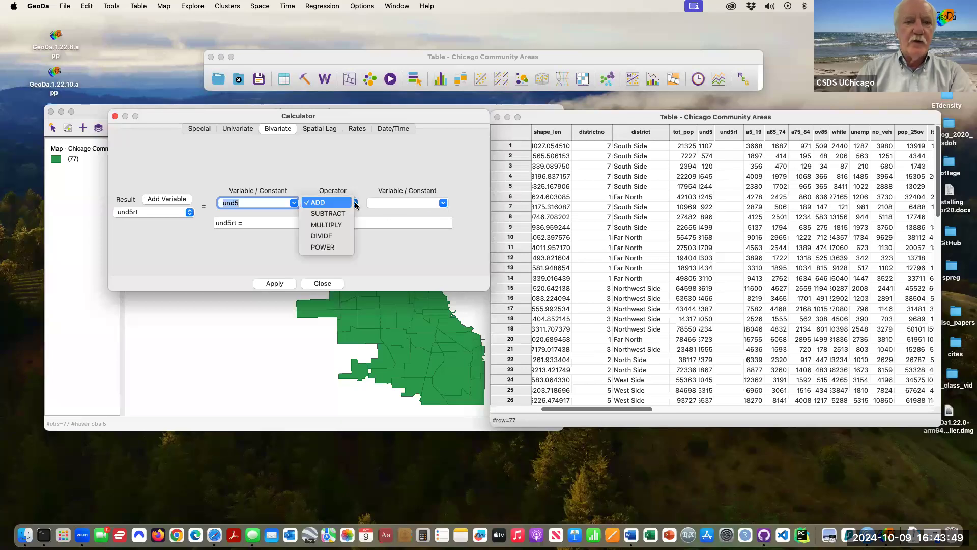
{"action": "left_click", "coordinate": [351, 235]}
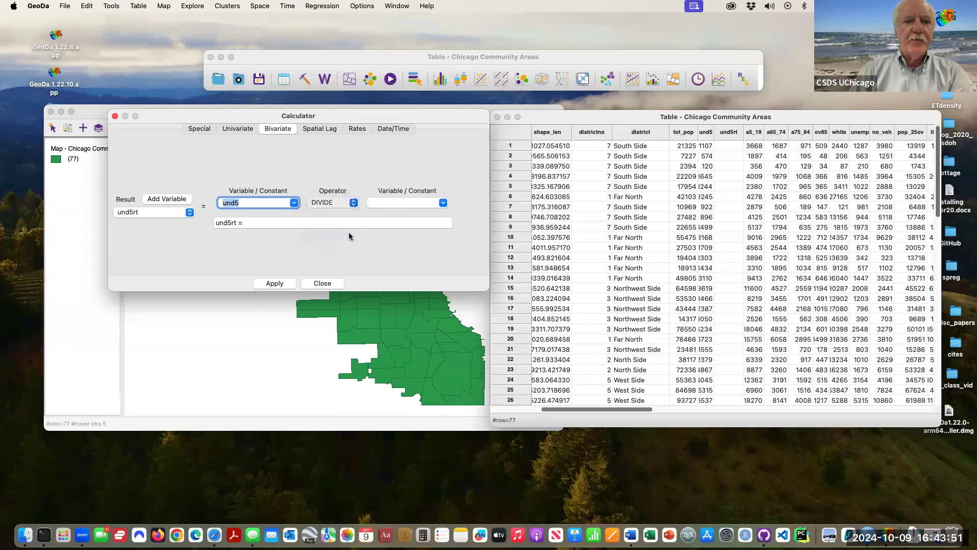
{"action": "left_click", "coordinate": [442, 203]}
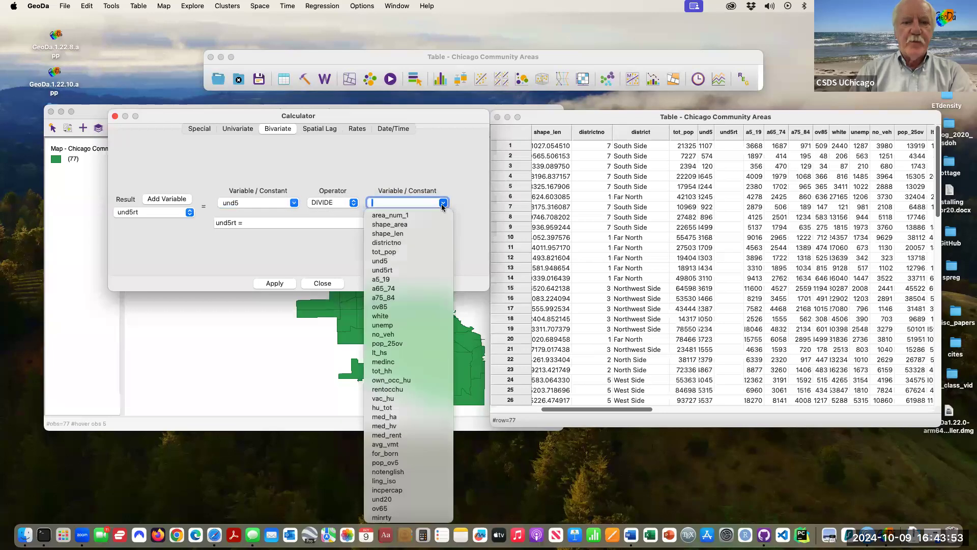
{"action": "left_click", "coordinate": [396, 252]}
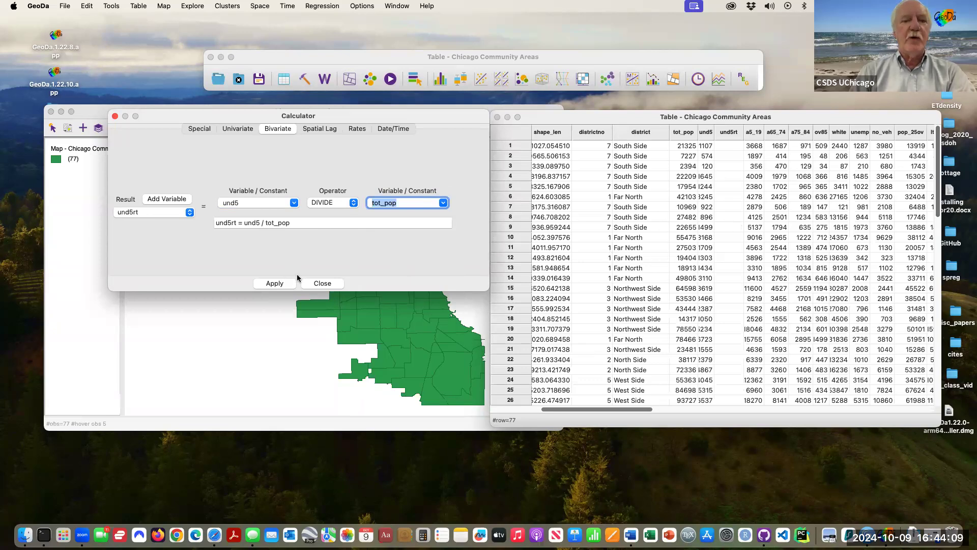
{"action": "left_click", "coordinate": [280, 285]}
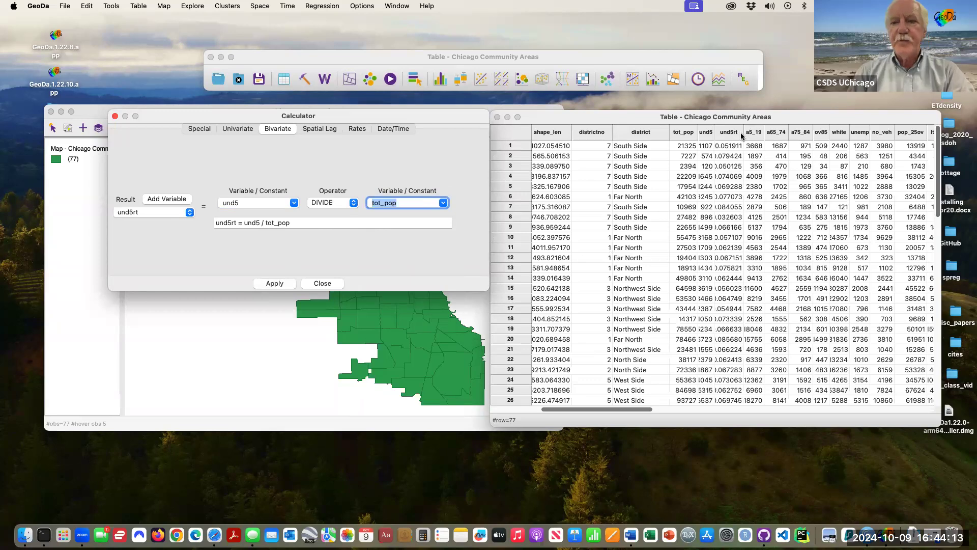
Step: Widen the und5rt column in the attribute table and close the Calculator
{"action": "left_click_drag", "start_coordinate": [744, 132], "coordinate": [764, 132]}
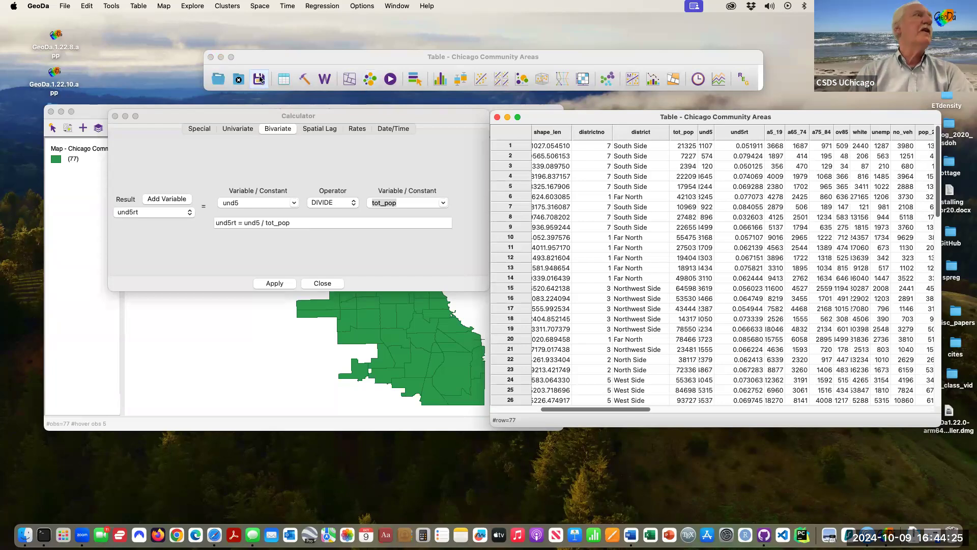
{"action": "left_click", "coordinate": [277, 56]}
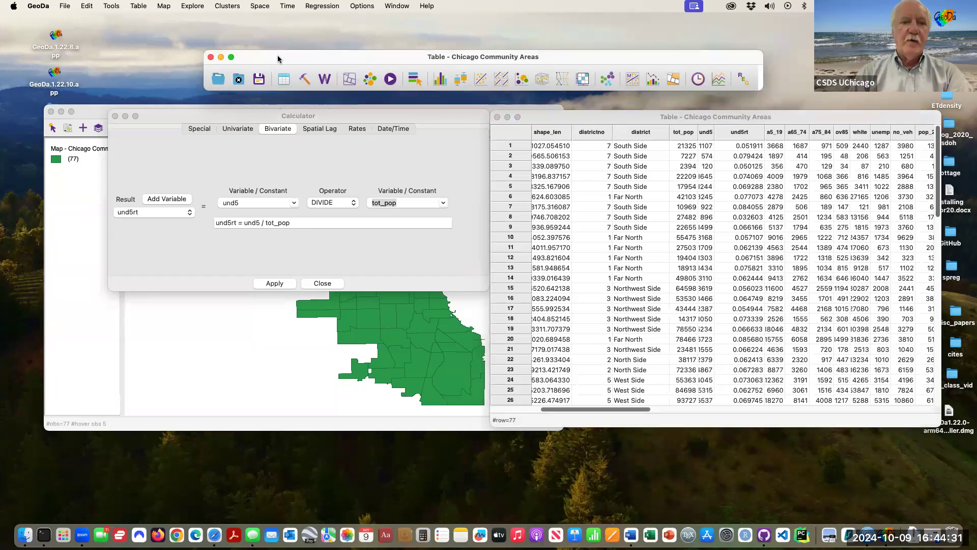
{"action": "left_click", "coordinate": [115, 116]}
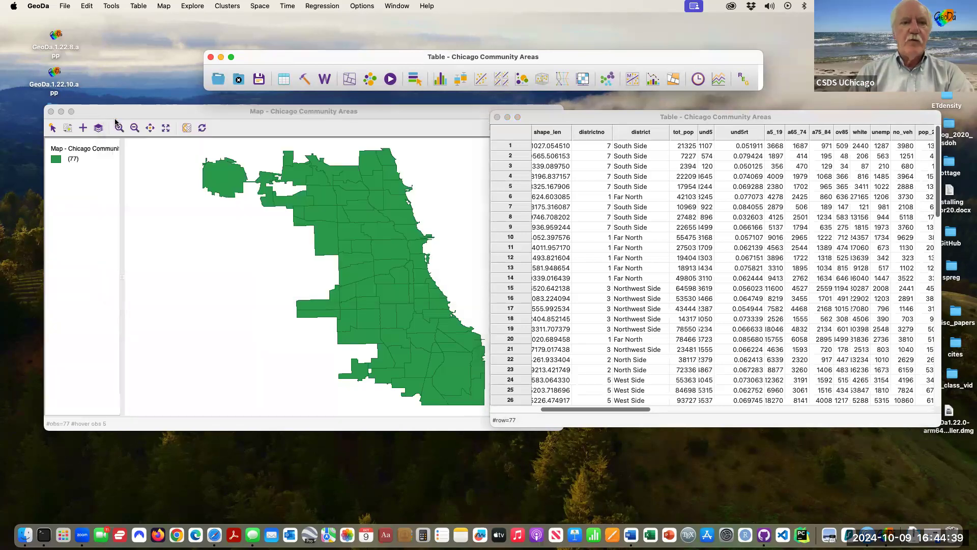
Step: Create a six-category quantile map of und5, then enlarge its window over the left part of the original green map
{"action": "left_click", "coordinate": [356, 81]}
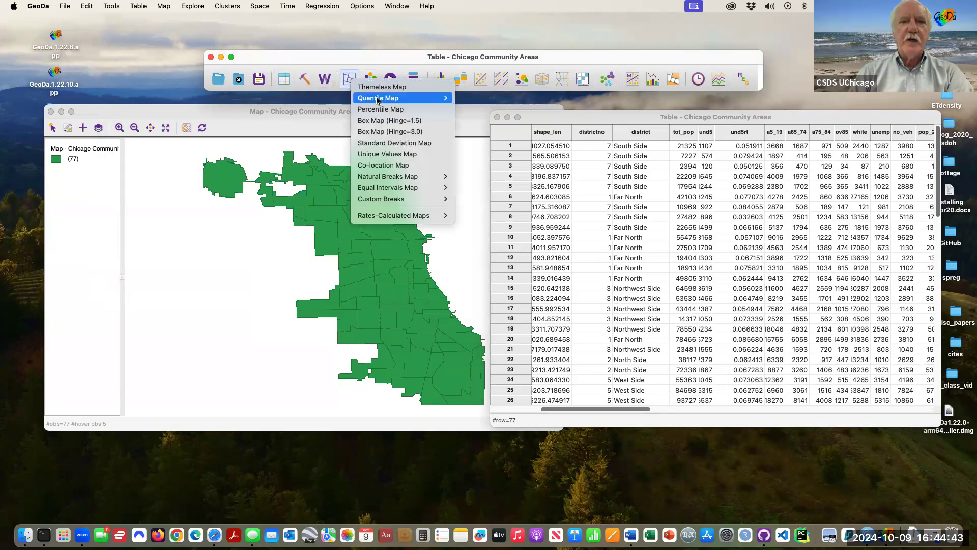
{"action": "mouse_move", "coordinate": [378, 102]}
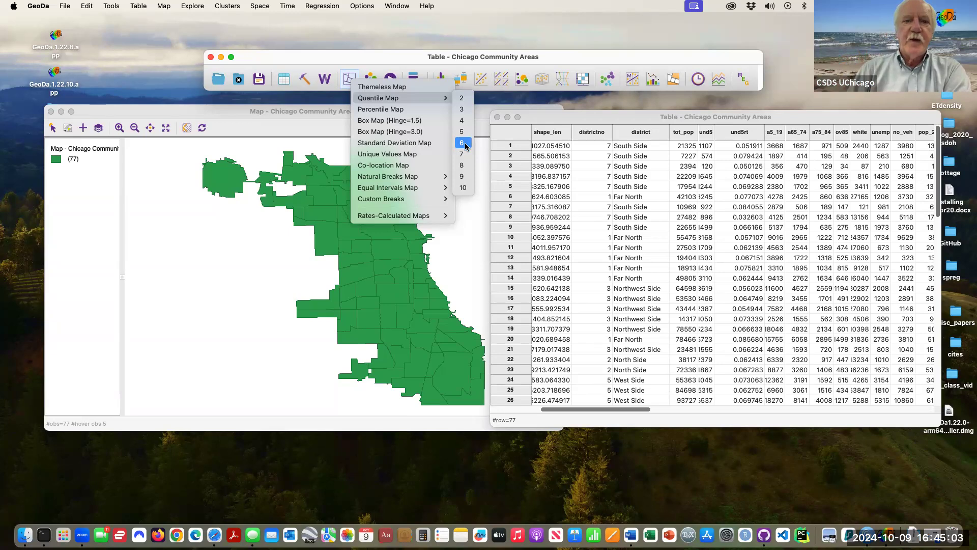
{"action": "left_click", "coordinate": [466, 146]}
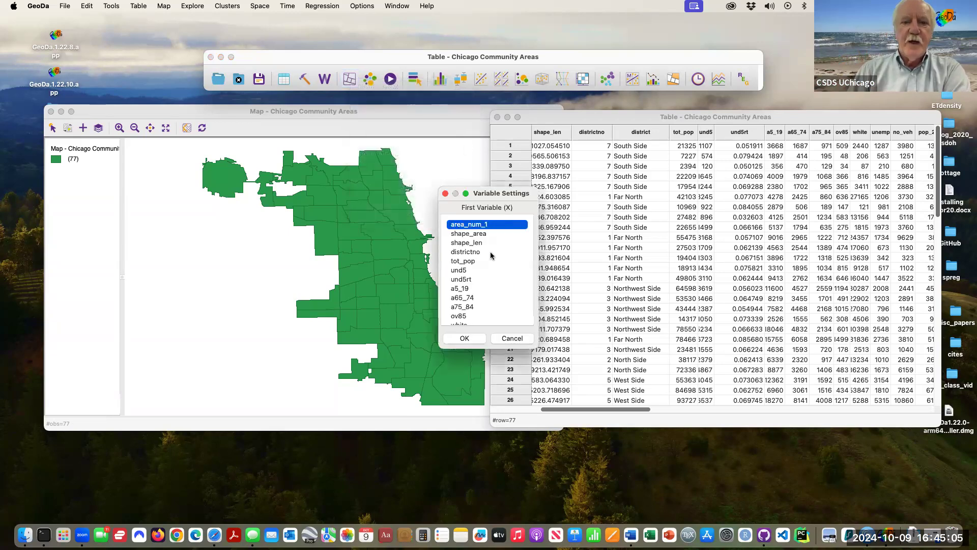
{"action": "left_click", "coordinate": [463, 272]}
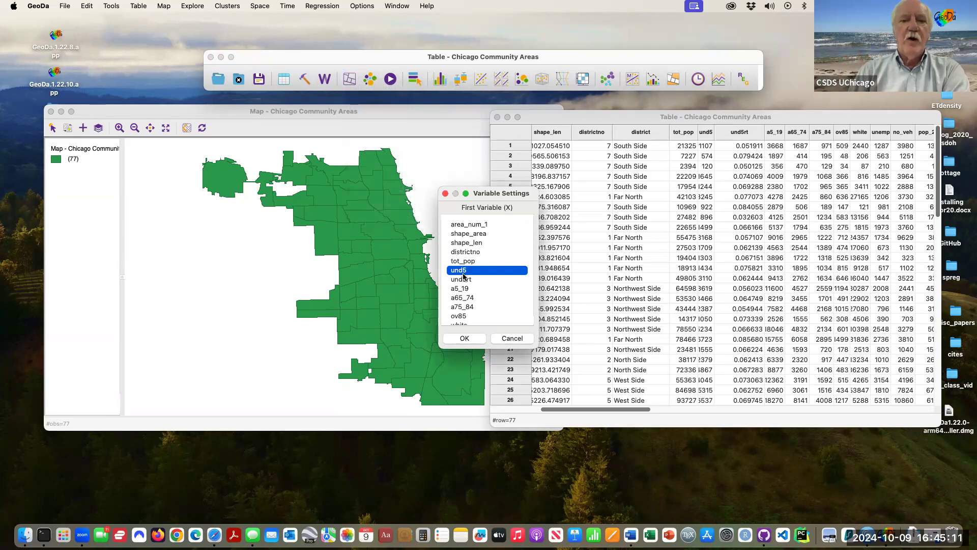
{"action": "left_click", "coordinate": [464, 338]}
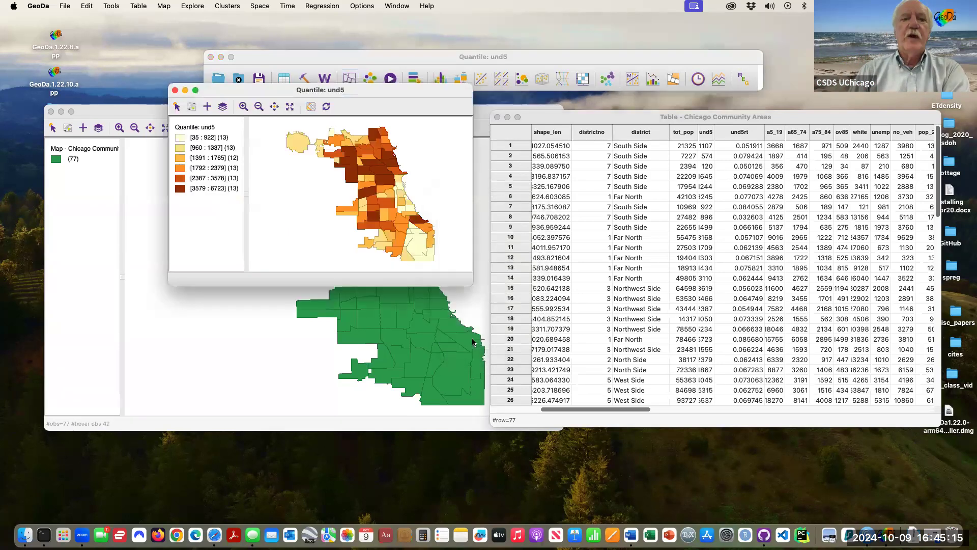
{"action": "left_click_drag", "start_coordinate": [408, 95], "coordinate": [270, 109]}
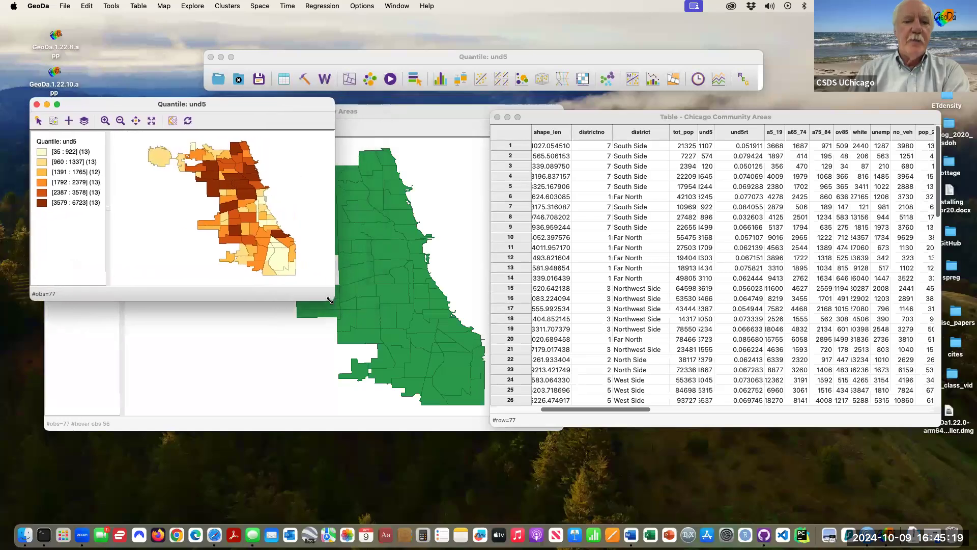
{"action": "left_click_drag", "start_coordinate": [332, 296], "coordinate": [459, 405]}
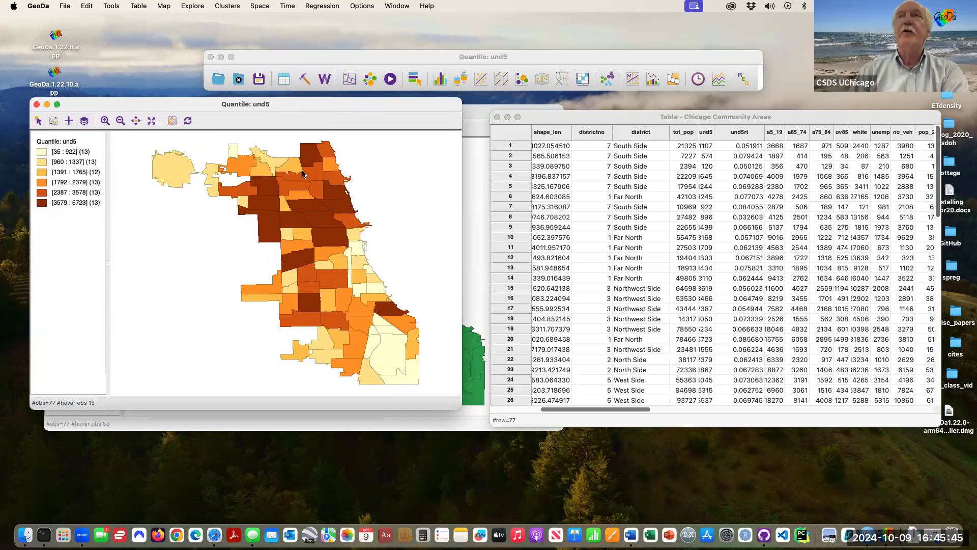
Step: Create a six-category quantile map of tot_pop, enlarge its window and place it beside the und5 map
{"action": "left_click", "coordinate": [349, 81]}
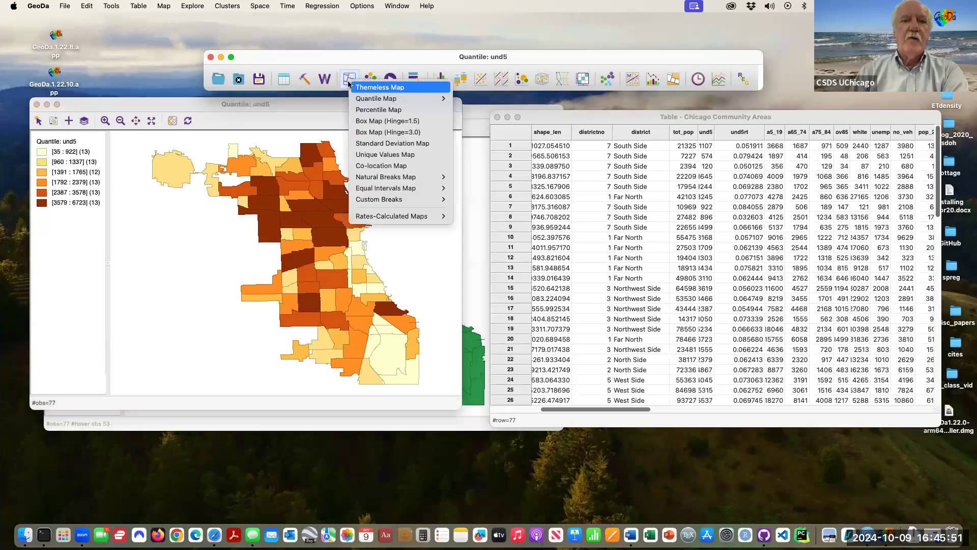
{"action": "mouse_move", "coordinate": [359, 100]}
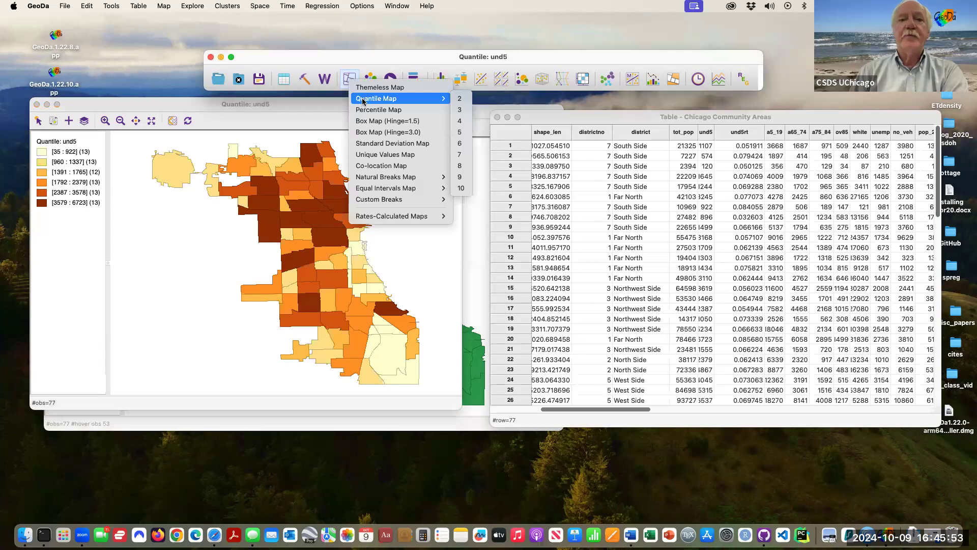
{"action": "left_click", "coordinate": [459, 144]}
{"action": "scroll", "coordinate": [474, 254], "scroll_direction": "up", "scroll_amount": 3}
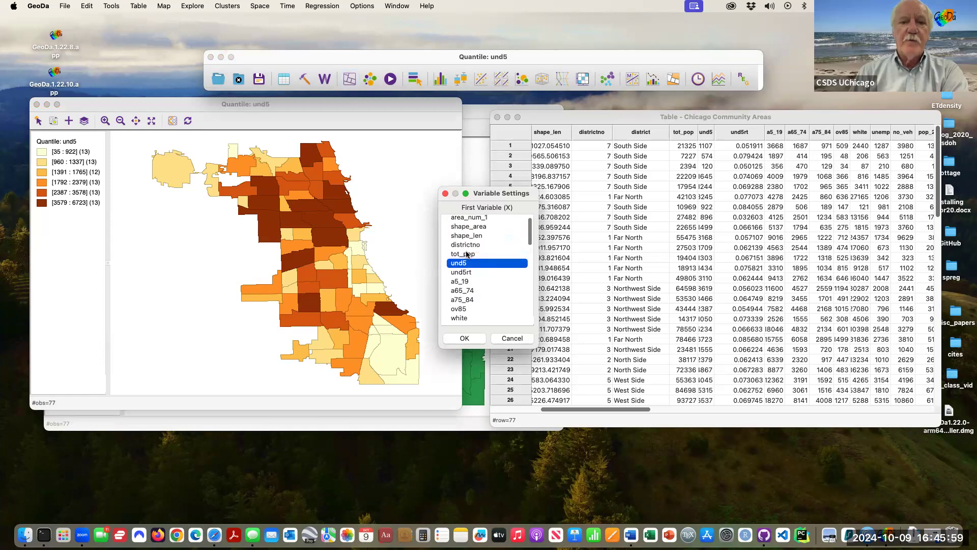
{"action": "left_click", "coordinate": [473, 254]}
{"action": "left_click", "coordinate": [464, 339]}
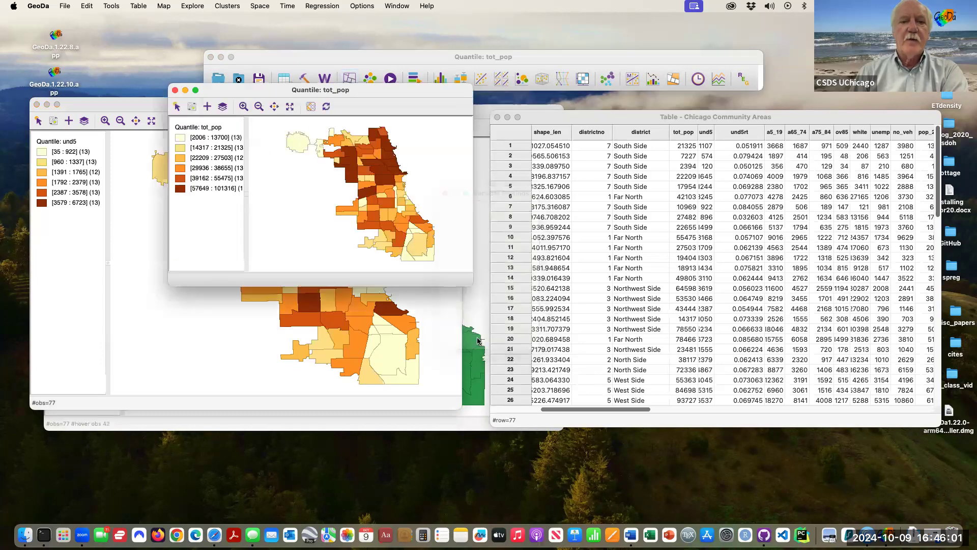
{"action": "left_click_drag", "start_coordinate": [515, 331], "coordinate": [585, 413]}
{"action": "left_click_drag", "start_coordinate": [431, 97], "coordinate": [725, 113]}
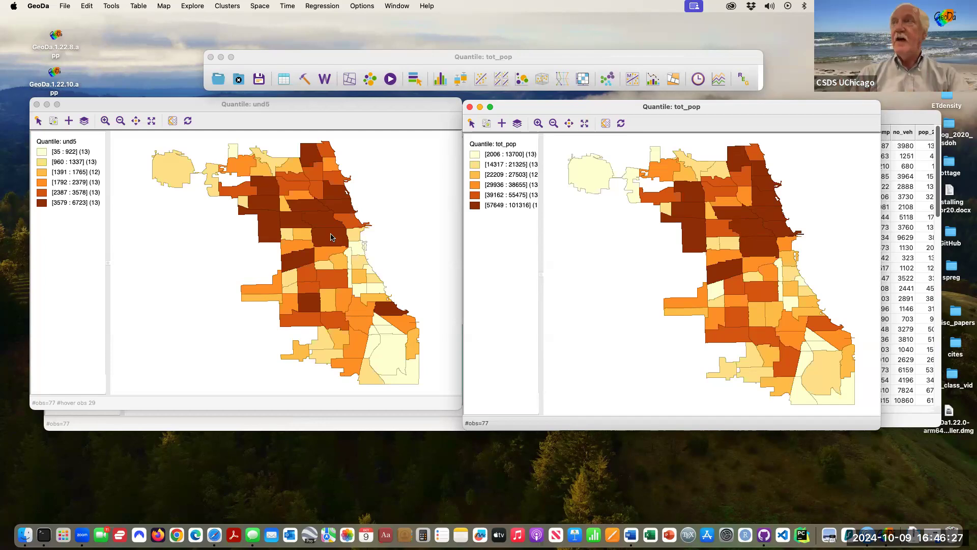
Step: Create a six-category quantile map of und5rt, enlarge its window and align it beside the und5 map, covering the tot_pop map
{"action": "left_click", "coordinate": [351, 81]}
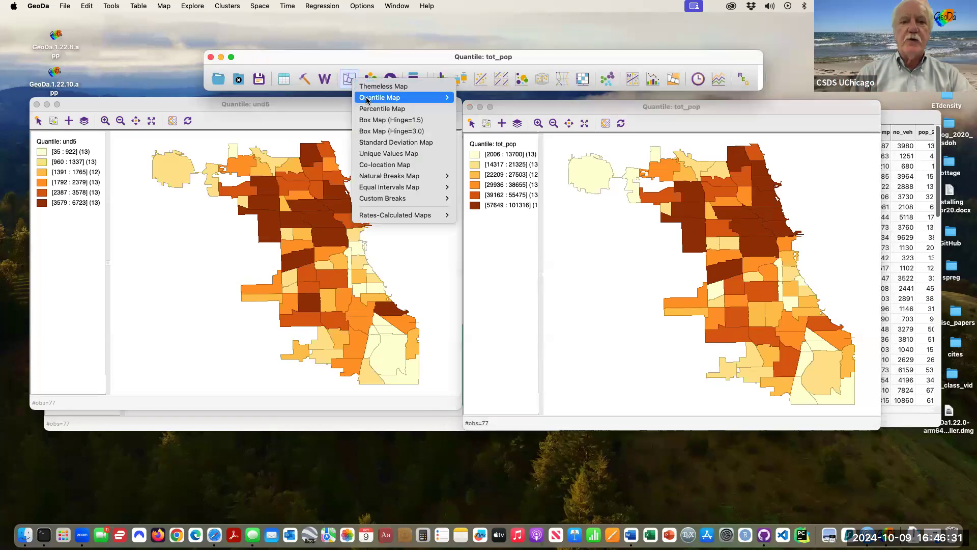
{"action": "mouse_move", "coordinate": [368, 99]}
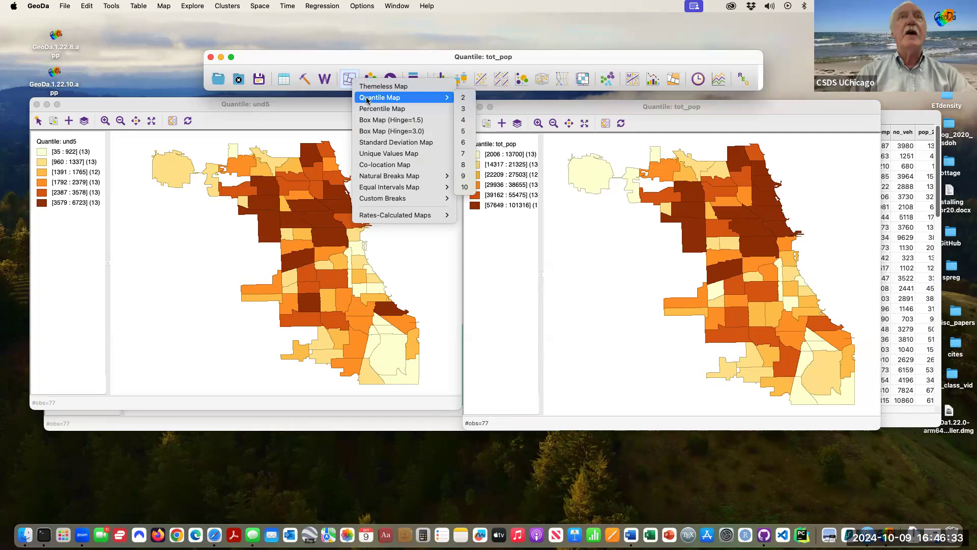
{"action": "left_click", "coordinate": [464, 145]}
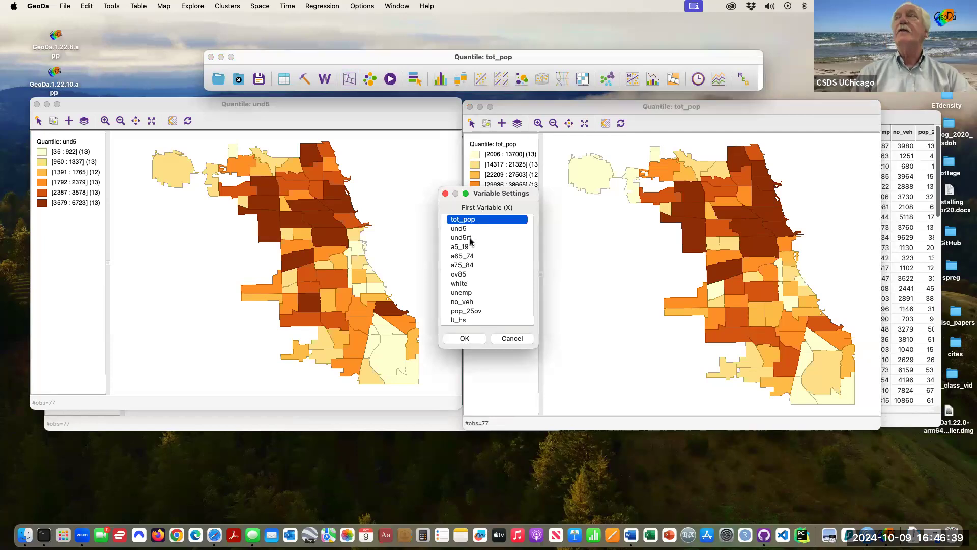
{"action": "left_click", "coordinate": [461, 238]}
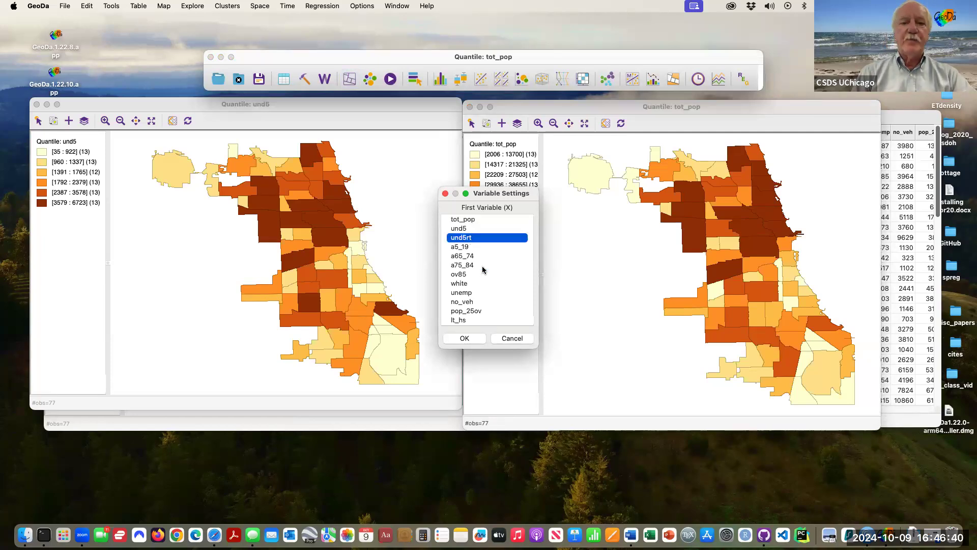
{"action": "left_click", "coordinate": [465, 339]}
{"action": "left_click_drag", "start_coordinate": [471, 284], "coordinate": [570, 392]}
{"action": "left_click_drag", "start_coordinate": [345, 91], "coordinate": [601, 110]}
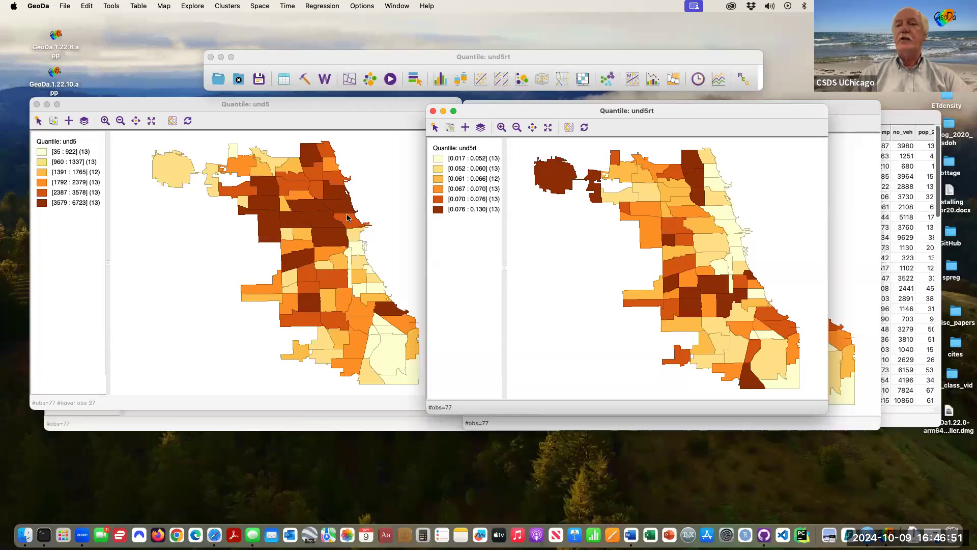
{"action": "left_click_drag", "start_coordinate": [731, 116], "coordinate": [756, 93]}
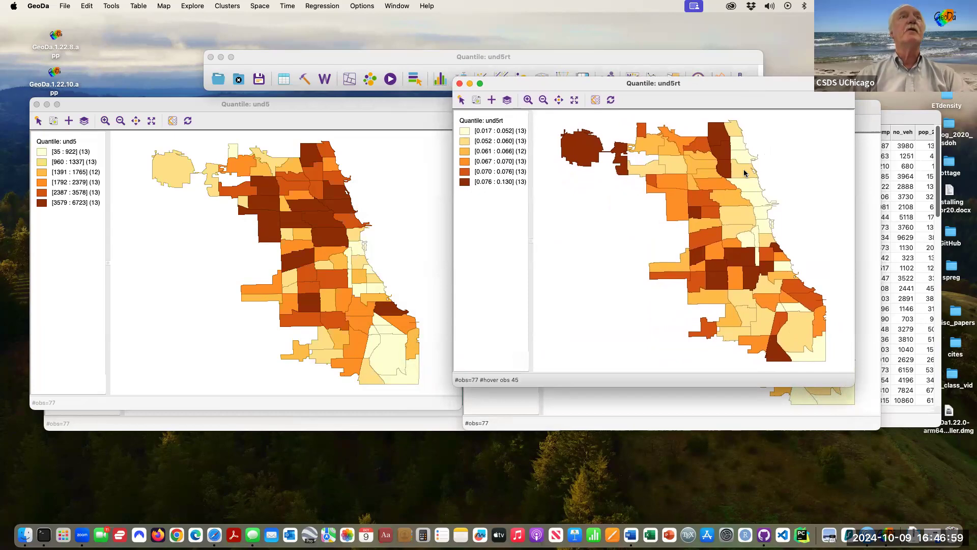
{"action": "left_click_drag", "start_coordinate": [616, 84], "coordinate": [620, 110]}
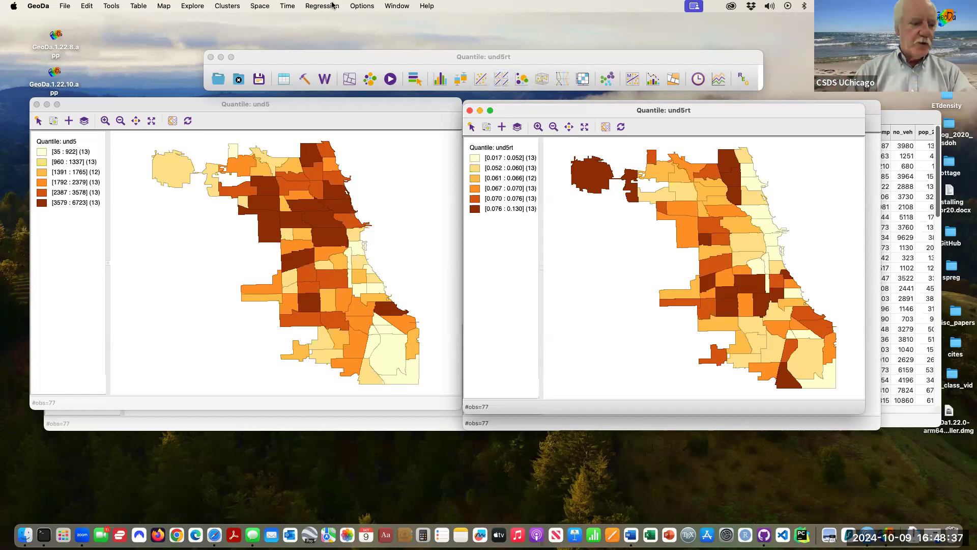
Step: Close the Chicago Community Areas project without saving the data changes and bring up the data source connection dialog
{"action": "left_click", "coordinate": [240, 80]}
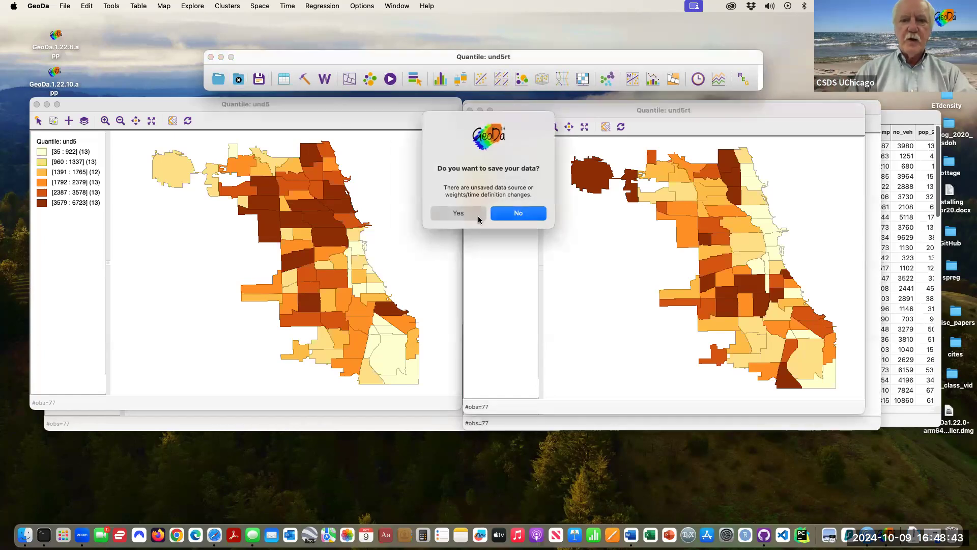
{"action": "left_click", "coordinate": [519, 213]}
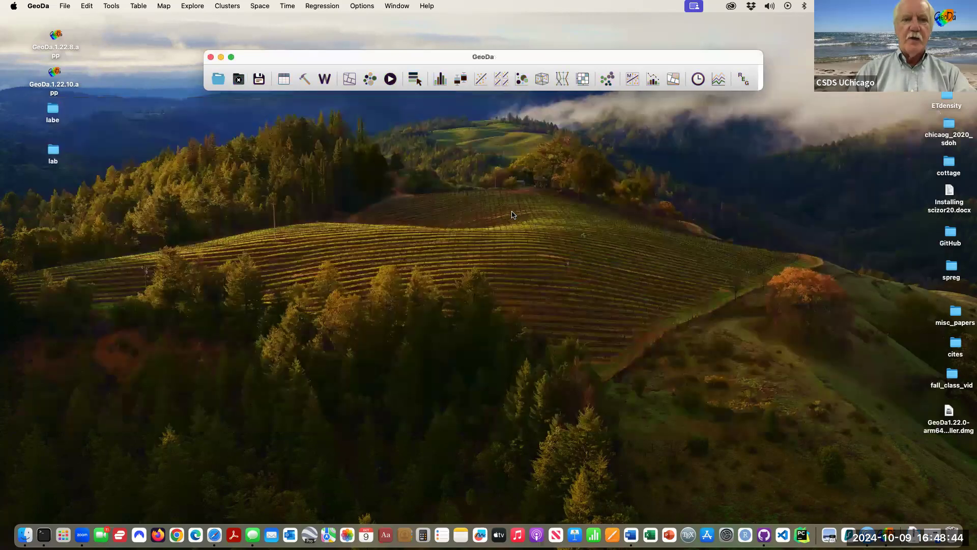
{"action": "left_click", "coordinate": [218, 80]}
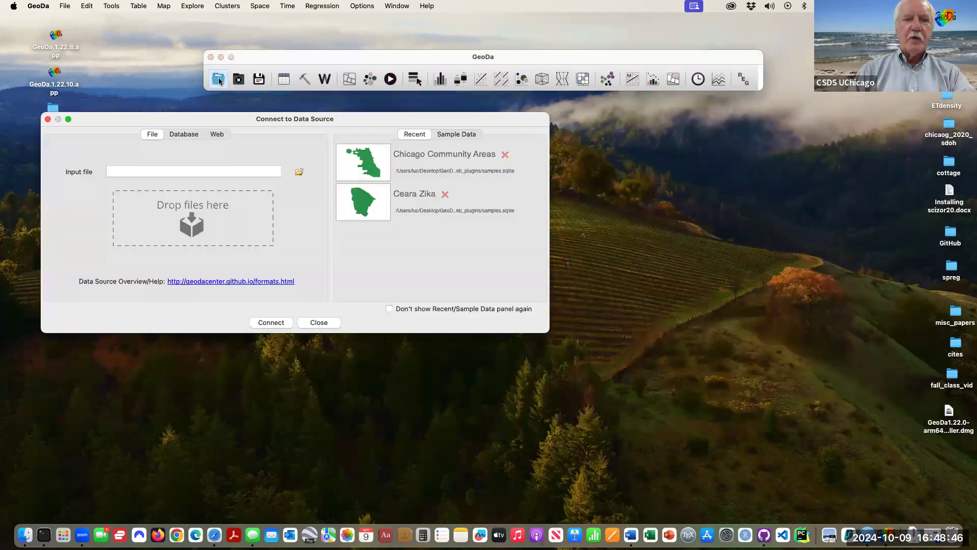
Step: Open the recent Chicago Community Areas data source, then reposition its map window and enlarge it
{"action": "left_click", "coordinate": [370, 159]}
{"action": "left_click", "coordinate": [379, 161]}
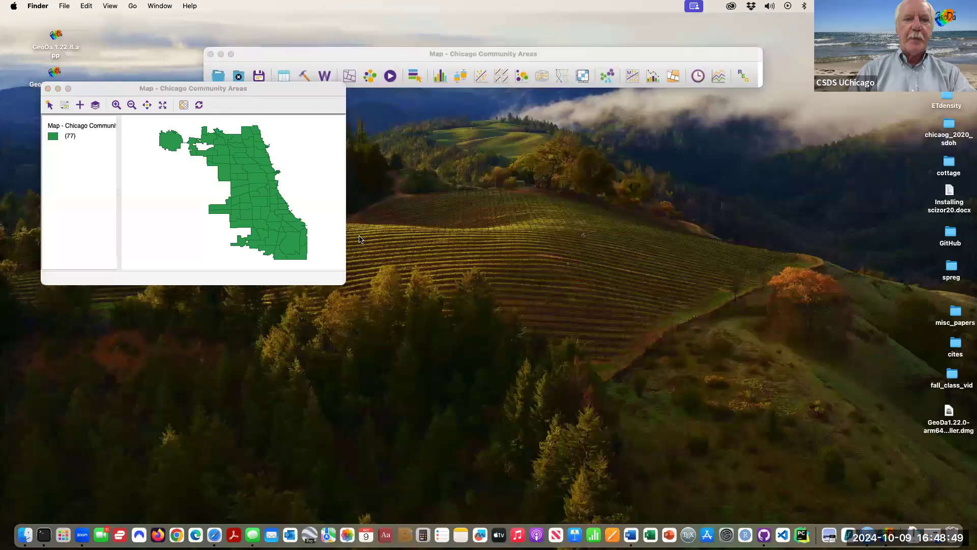
{"action": "left_click_drag", "start_coordinate": [290, 97], "coordinate": [349, 148]}
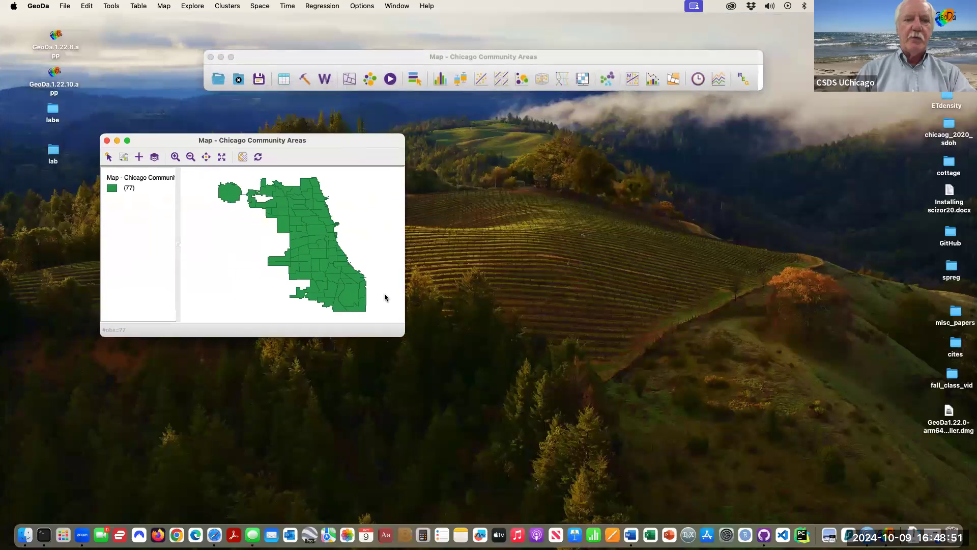
{"action": "left_click_drag", "start_coordinate": [405, 336], "coordinate": [544, 456]}
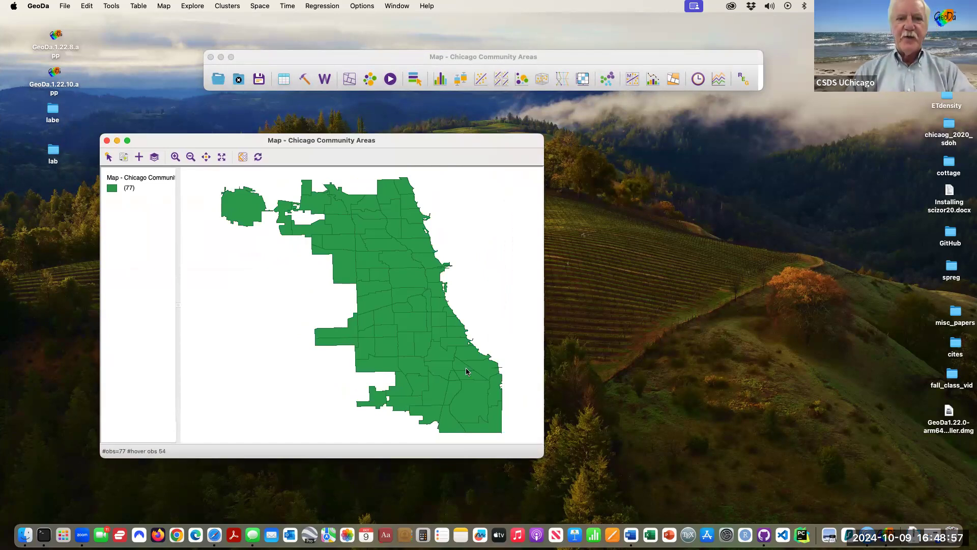
Step: Add a real-valued variable named und5rt to the data table, inserted before a5_19
{"action": "left_click", "coordinate": [284, 79]}
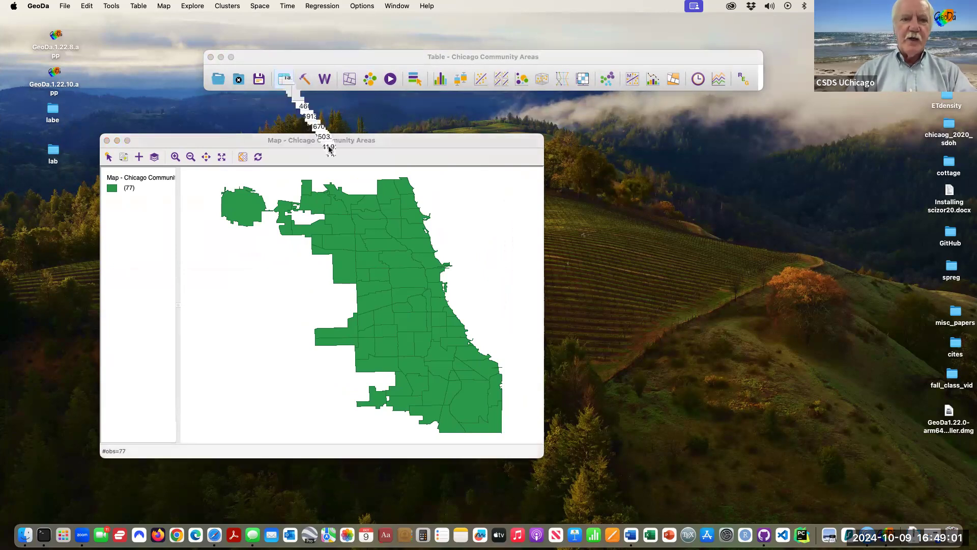
{"action": "right_click", "coordinate": [330, 149]}
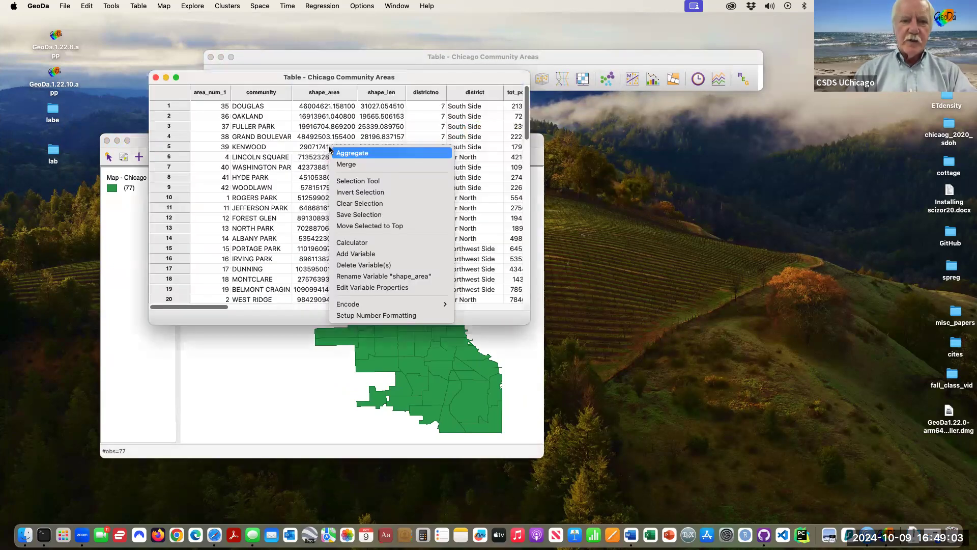
{"action": "left_click", "coordinate": [356, 253]}
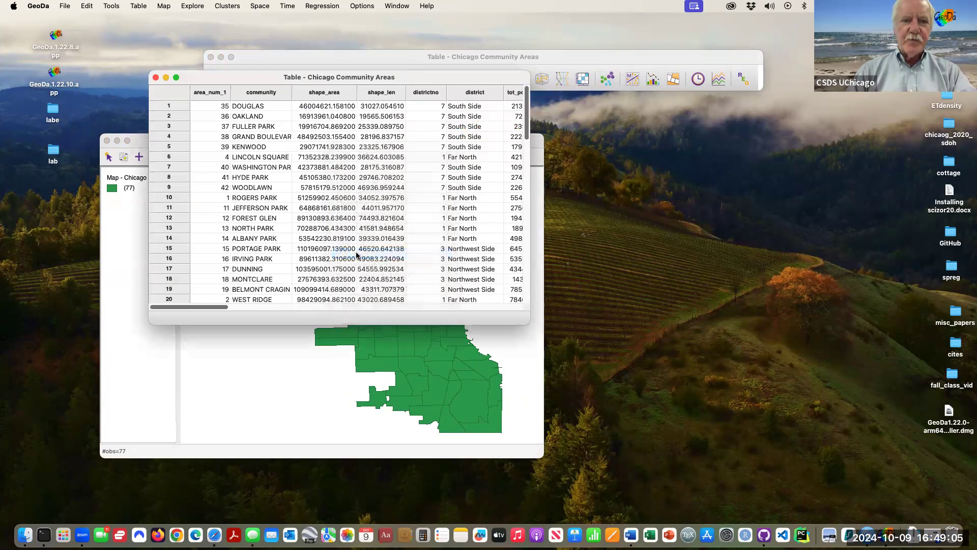
{"action": "type", "text": "un"}
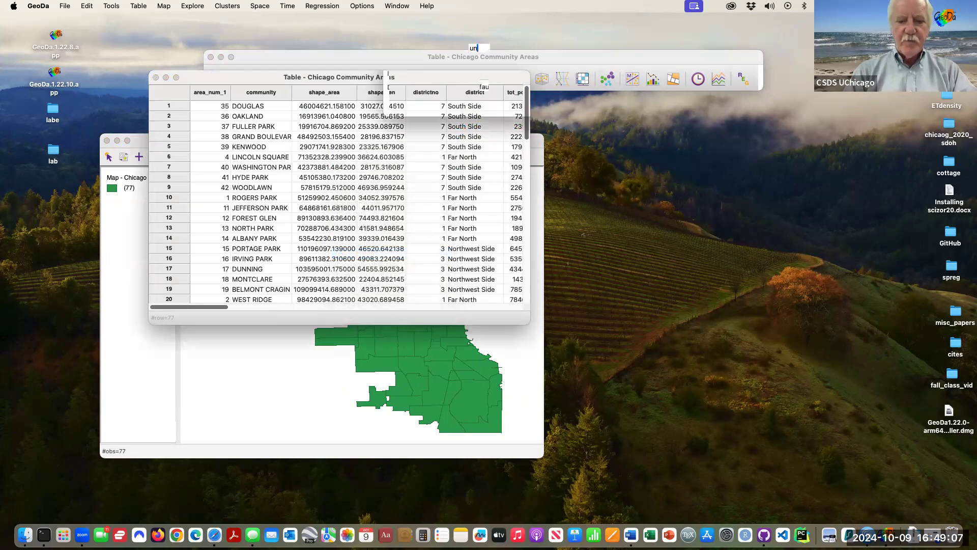
{"action": "type", "text": "d5e"}
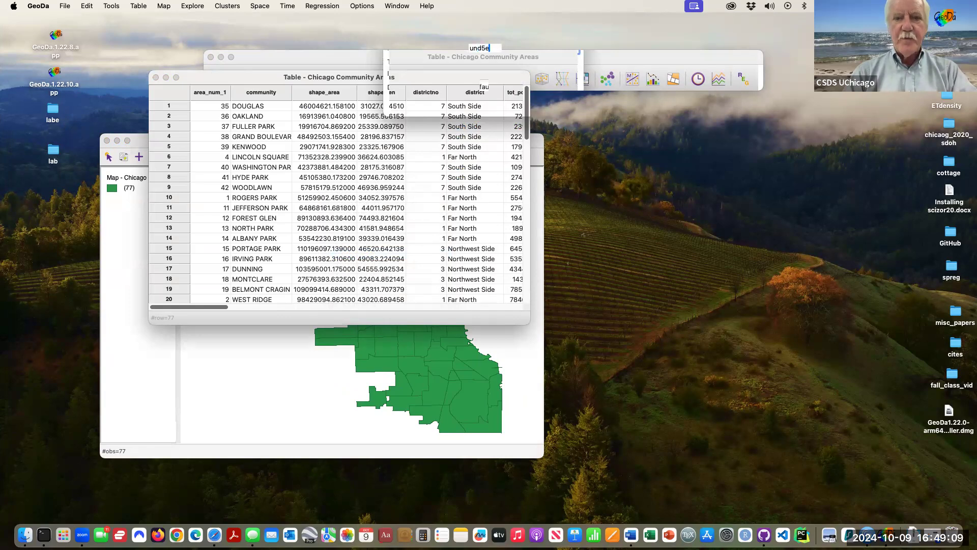
{"action": "key", "text": "BackSpace"}
{"action": "type", "text": "rt"}
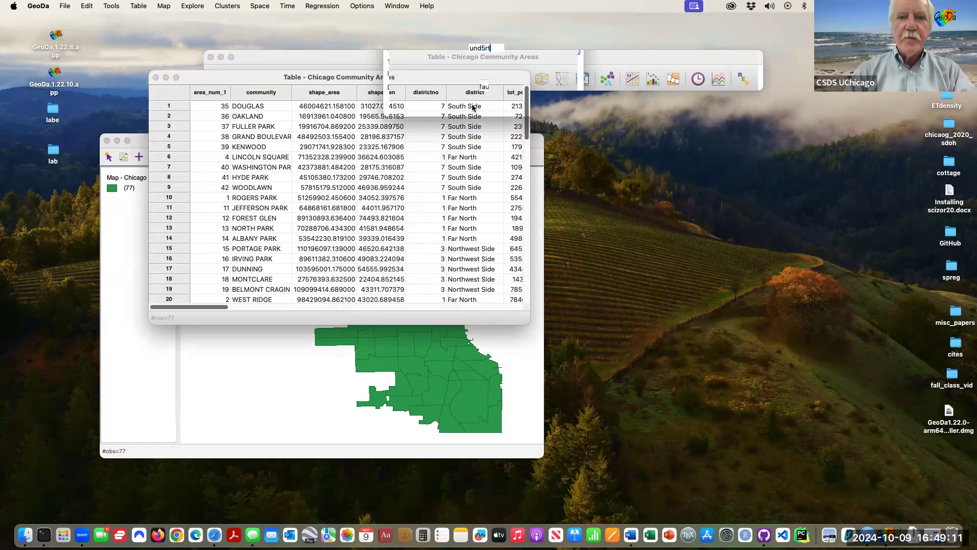
{"action": "left_click", "coordinate": [532, 76]}
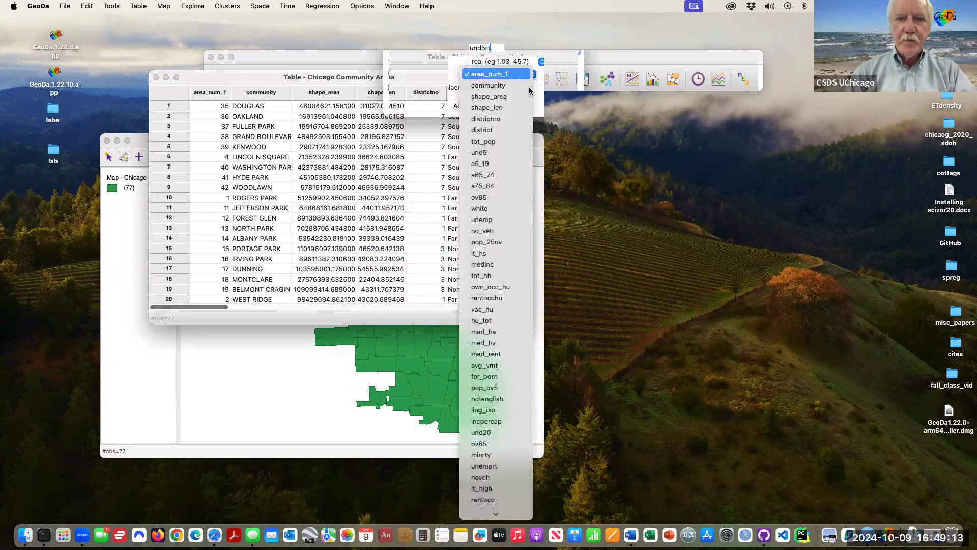
{"action": "left_click", "coordinate": [517, 163]}
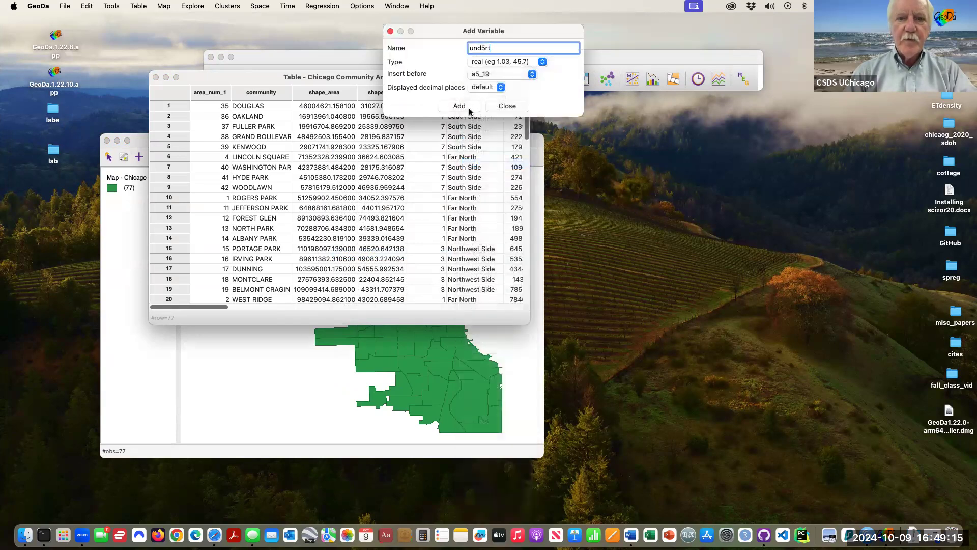
{"action": "left_click", "coordinate": [459, 106]}
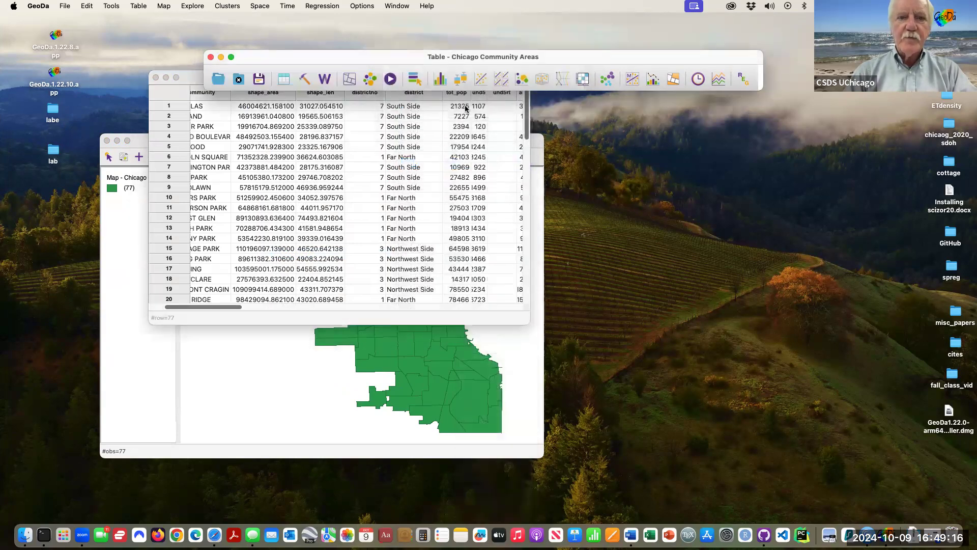
Step: Calculate und5rt as und5 divided by tot_pop with the calculator's bivariate operation, and close the calculator
{"action": "right_click", "coordinate": [349, 144]}
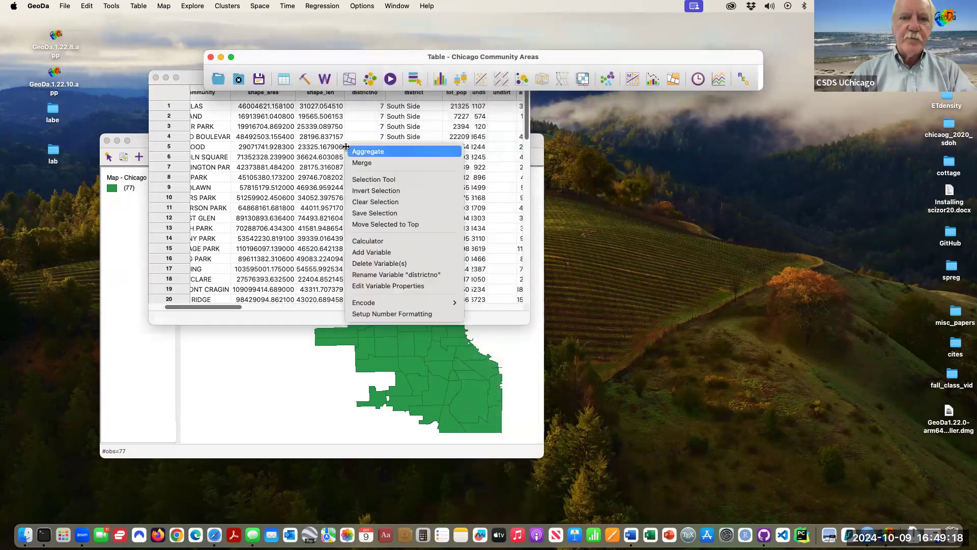
{"action": "left_click", "coordinate": [385, 240]}
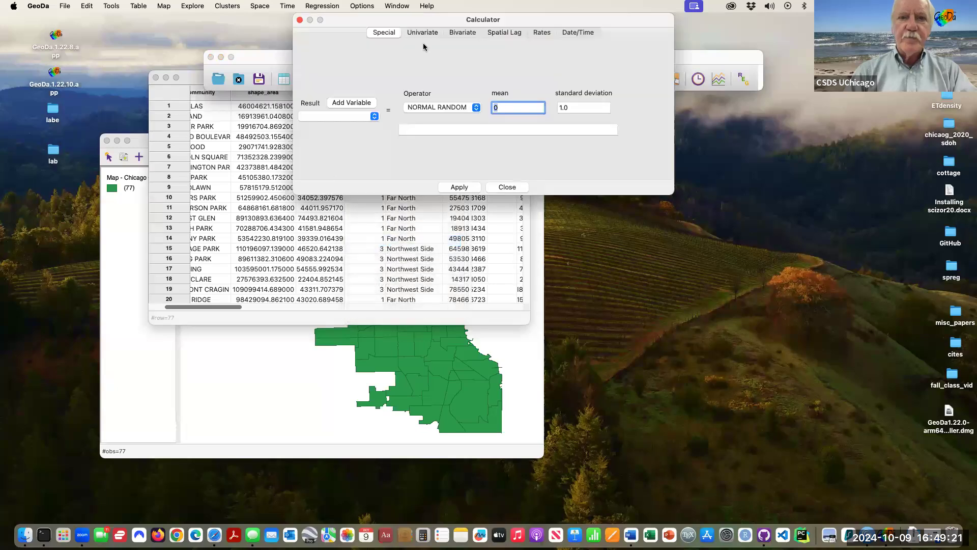
{"action": "left_click", "coordinate": [464, 33]}
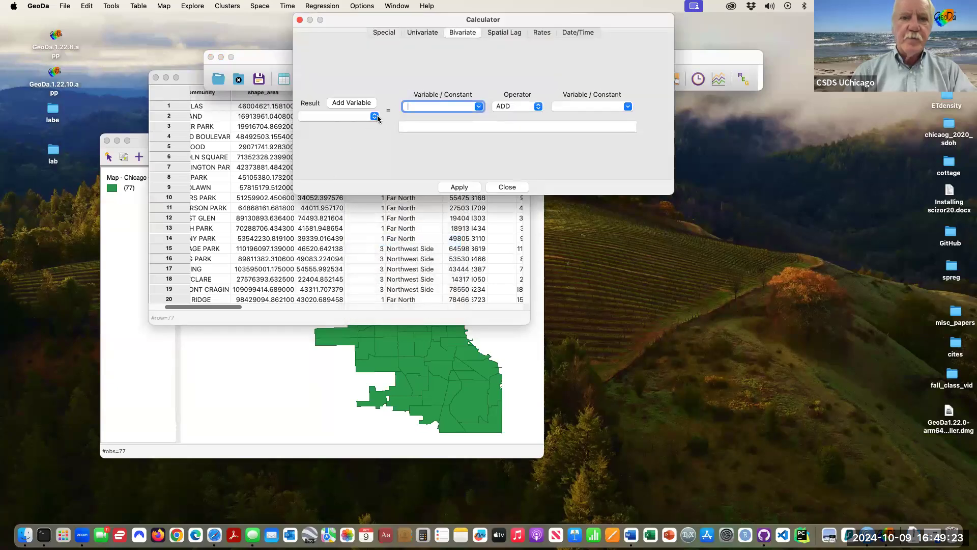
{"action": "left_click", "coordinate": [375, 116]}
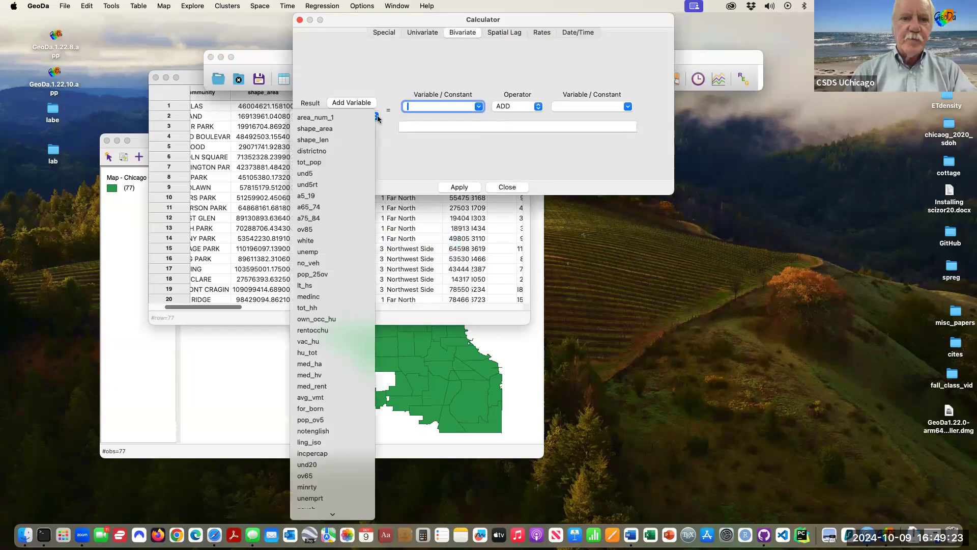
{"action": "left_click", "coordinate": [346, 184]}
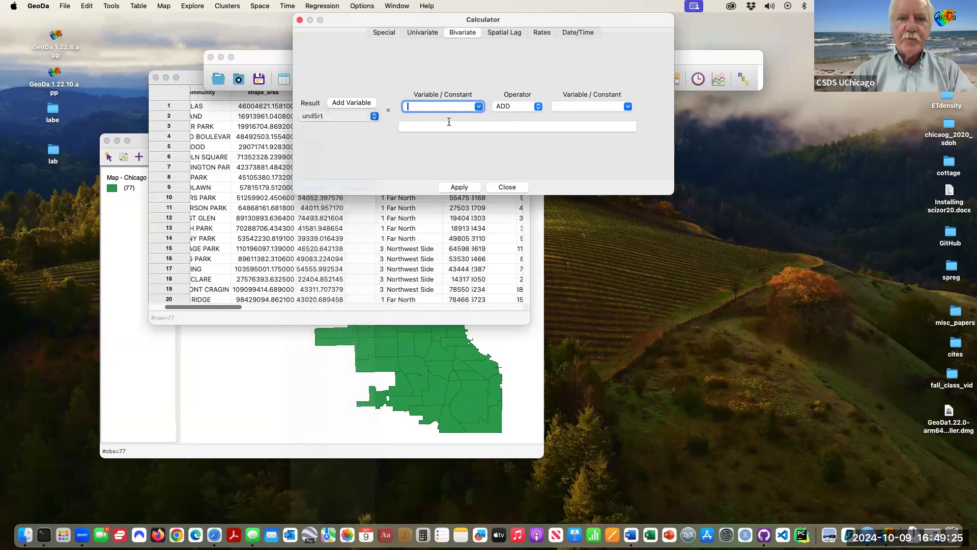
{"action": "left_click", "coordinate": [476, 108]}
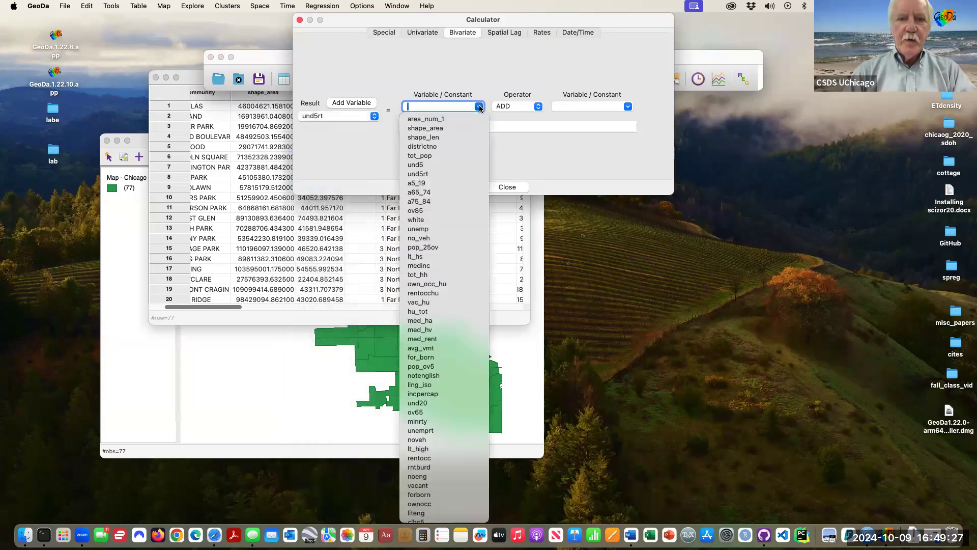
{"action": "left_click", "coordinate": [432, 165]}
{"action": "left_click", "coordinate": [537, 107]}
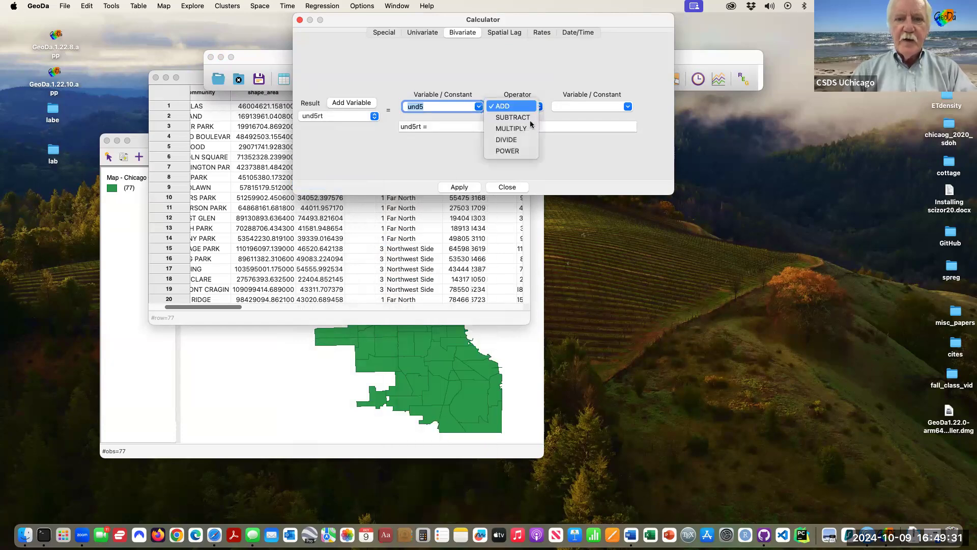
{"action": "left_click", "coordinate": [527, 134]}
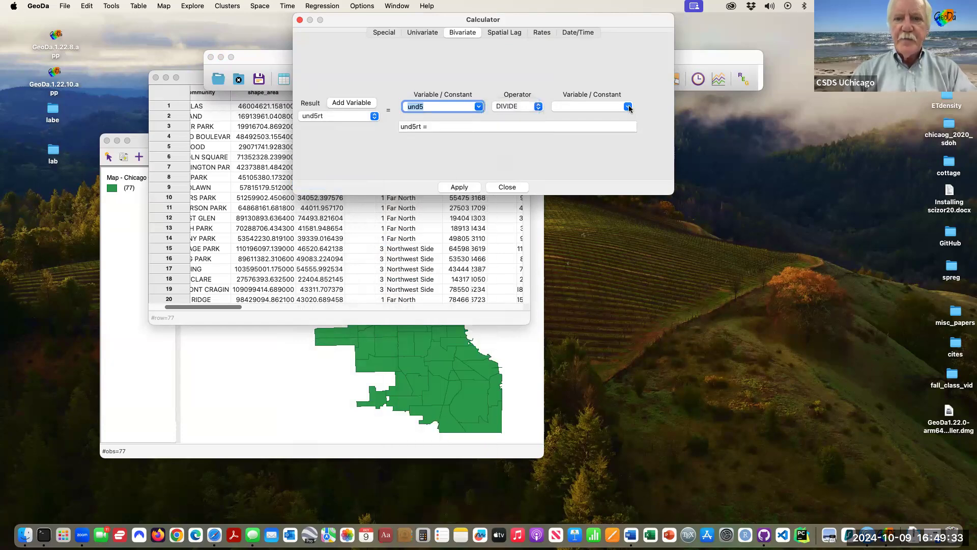
{"action": "left_click", "coordinate": [628, 107]}
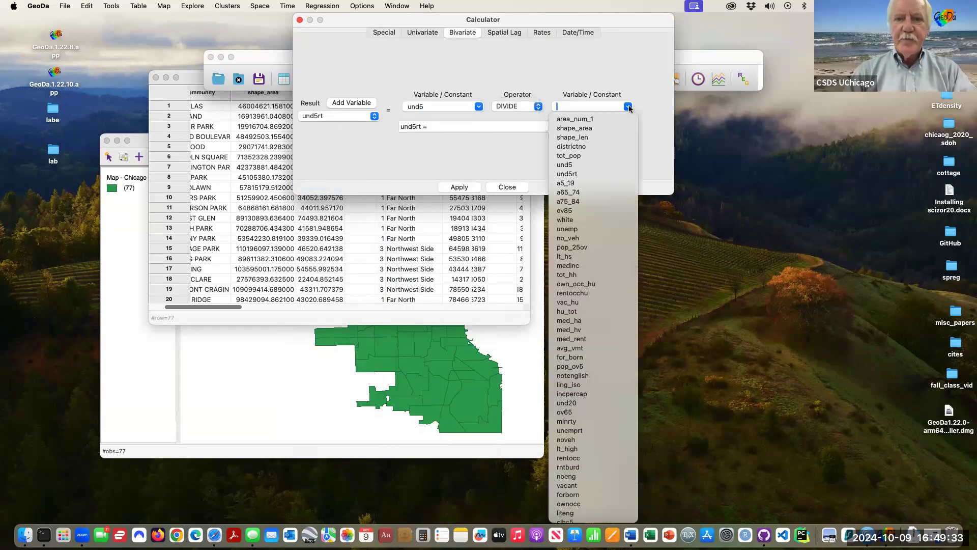
{"action": "left_click", "coordinate": [576, 156]}
{"action": "left_click", "coordinate": [459, 187]}
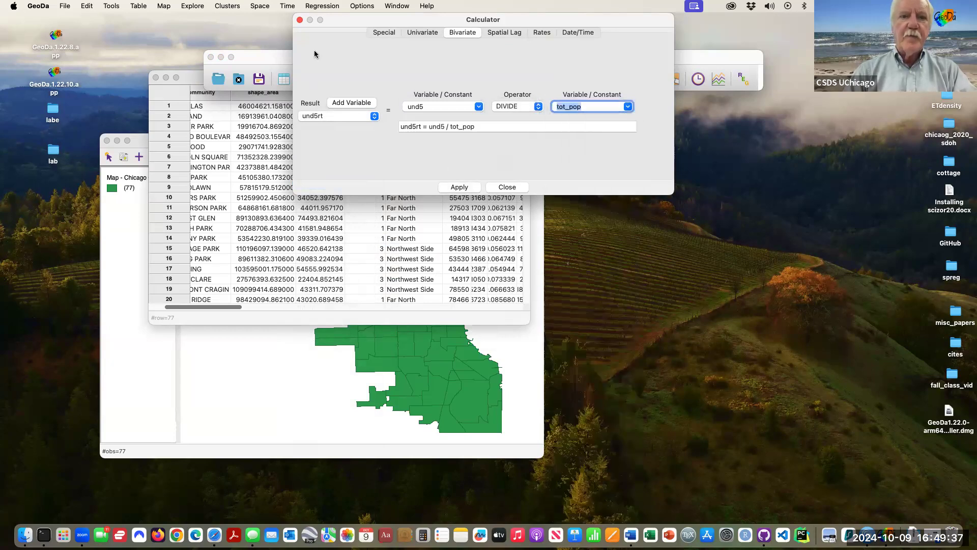
{"action": "left_click", "coordinate": [300, 20]}
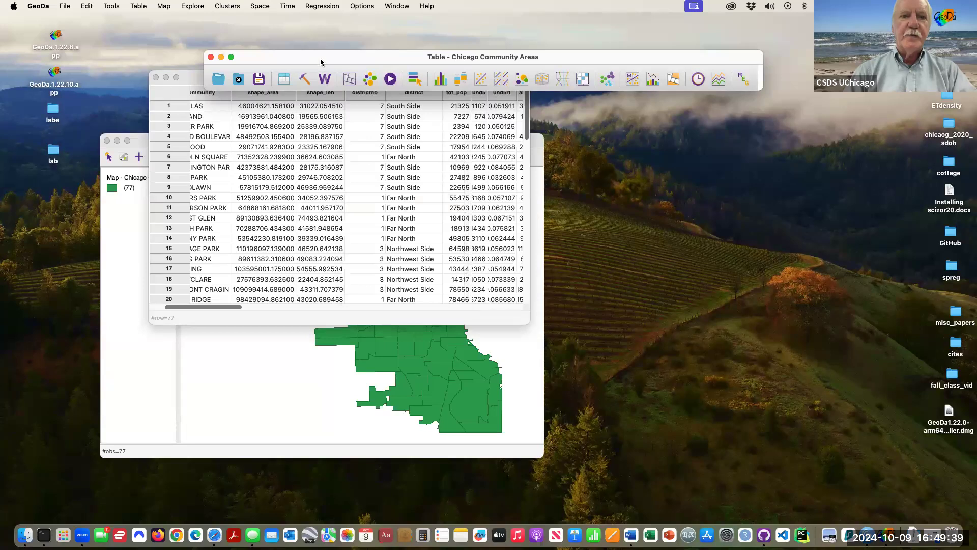
Step: Reposition the table window over the map, widen it, and widen the und5rt column to show its full values
{"action": "left_click", "coordinate": [518, 322]}
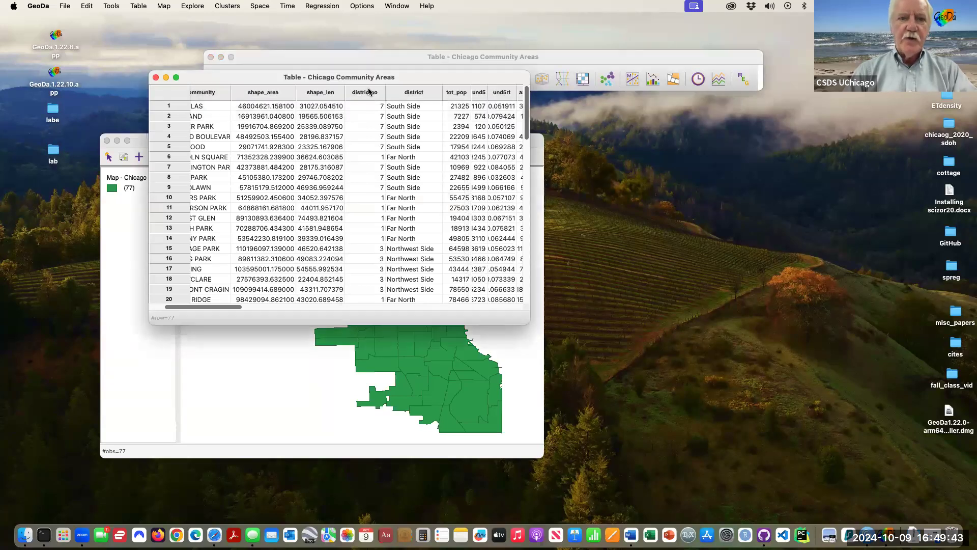
{"action": "left_click_drag", "start_coordinate": [344, 75], "coordinate": [450, 154]}
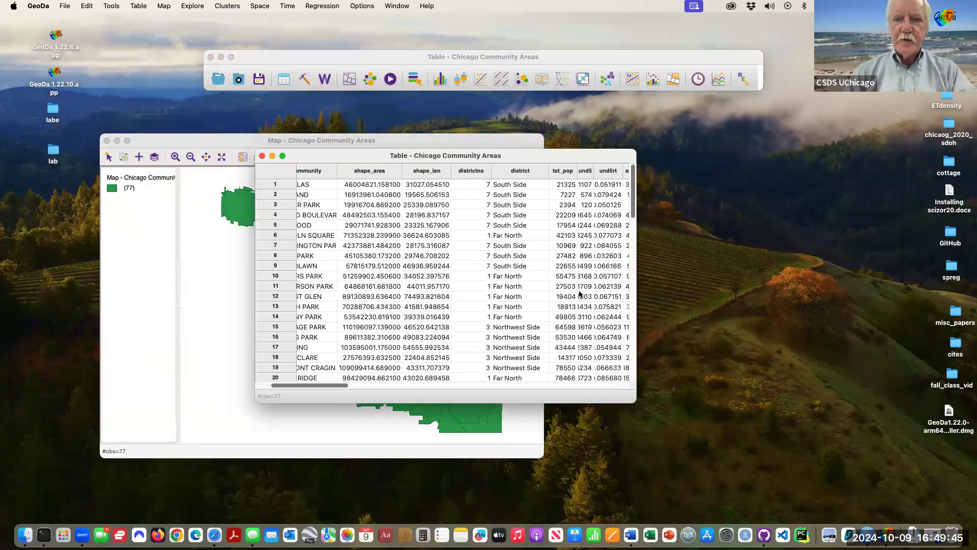
{"action": "scroll", "coordinate": [579, 290], "scroll_direction": "right", "scroll_amount": 5}
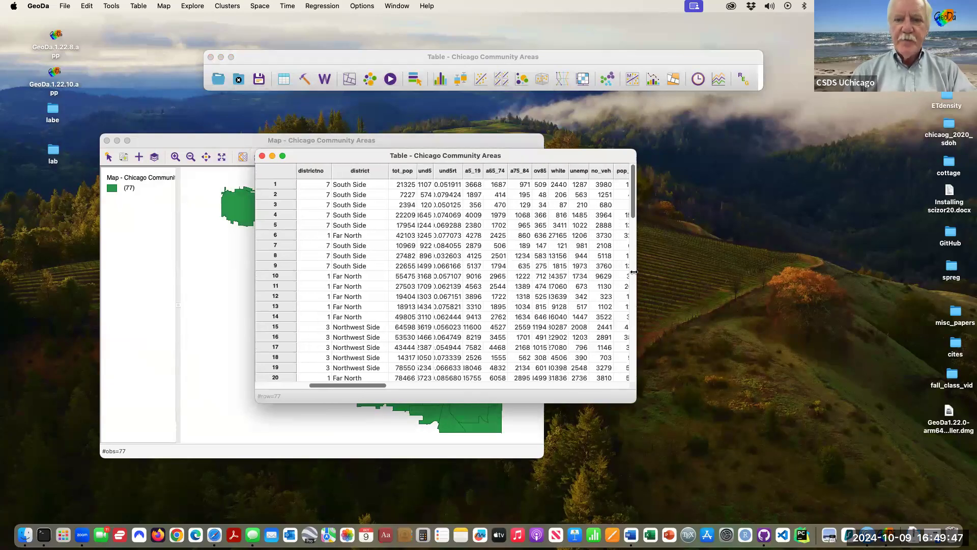
{"action": "left_click_drag", "start_coordinate": [635, 273], "coordinate": [698, 274]}
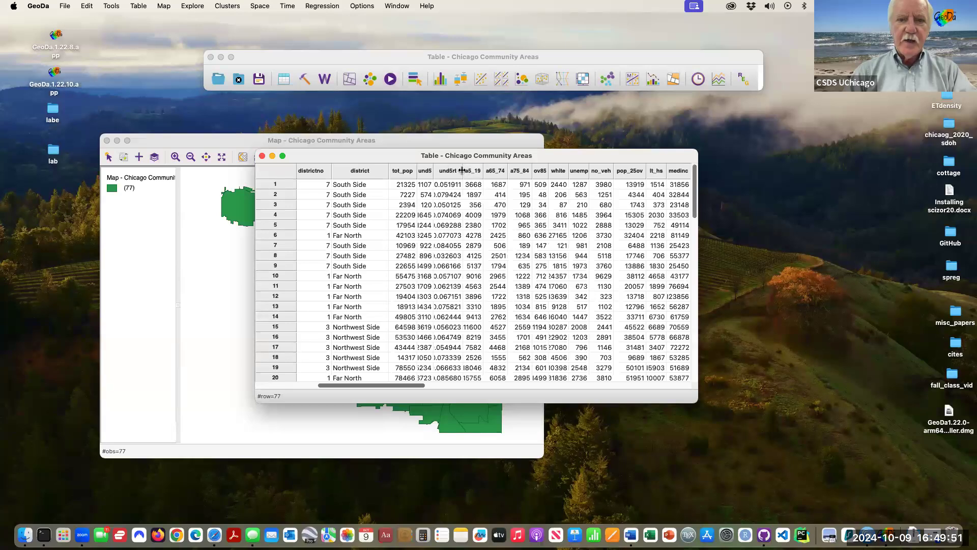
{"action": "left_click_drag", "start_coordinate": [462, 173], "coordinate": [480, 173]}
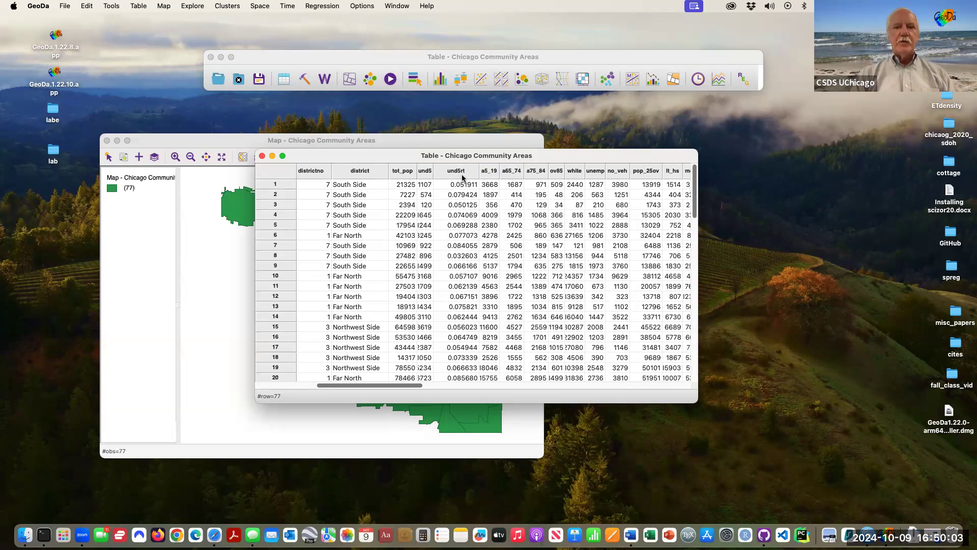
Step: Sort the table by und5rt in ascending and in descending order, and restore the original row order
{"action": "double_click", "coordinate": [463, 177]}
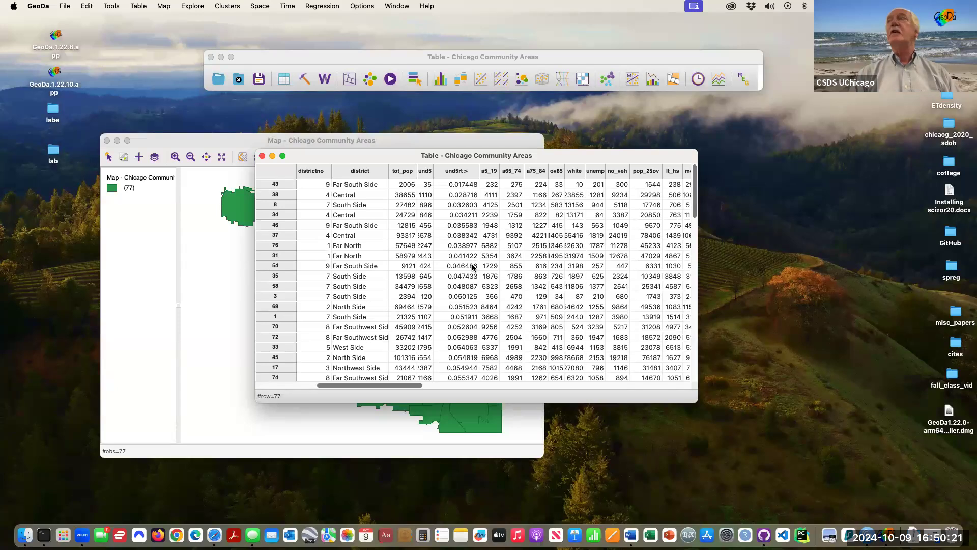
{"action": "left_click", "coordinate": [463, 171]}
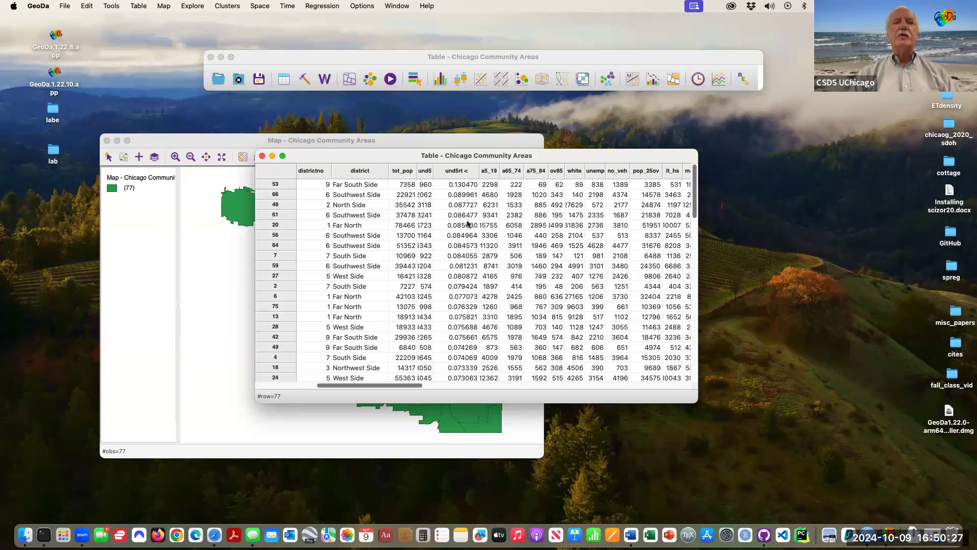
{"action": "left_click", "coordinate": [461, 171]}
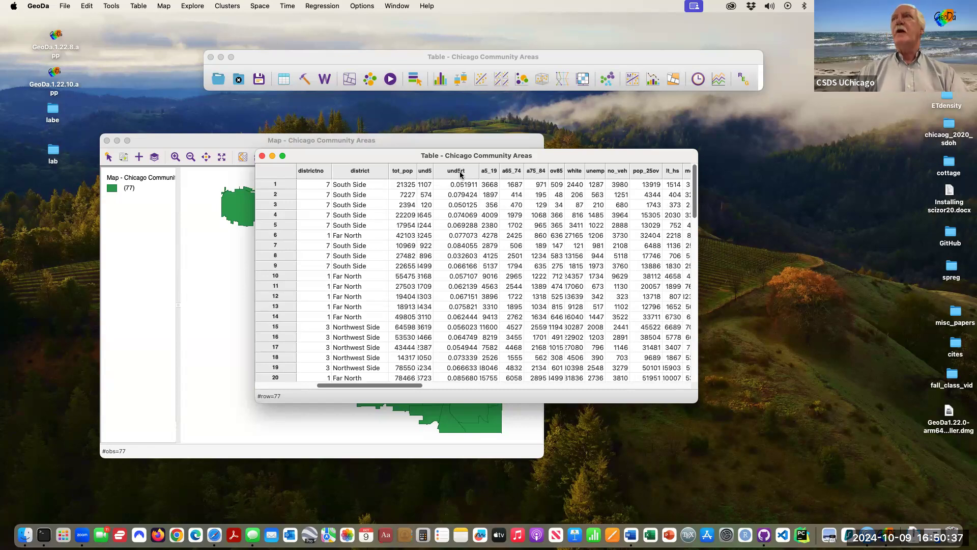
Step: Add an integer variable named und5rnk from the calculator, inserted before a5_19
{"action": "right_click", "coordinate": [378, 207]}
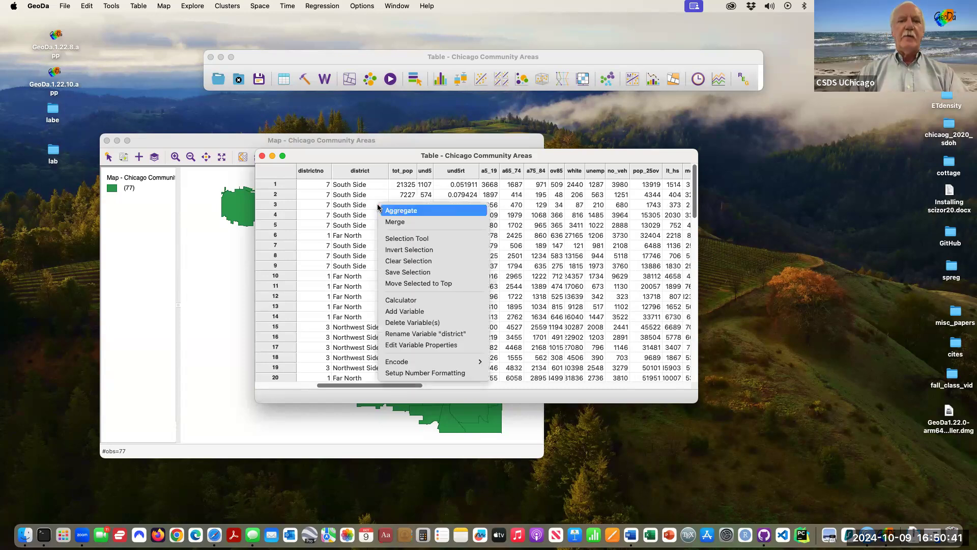
{"action": "left_click", "coordinate": [392, 300]}
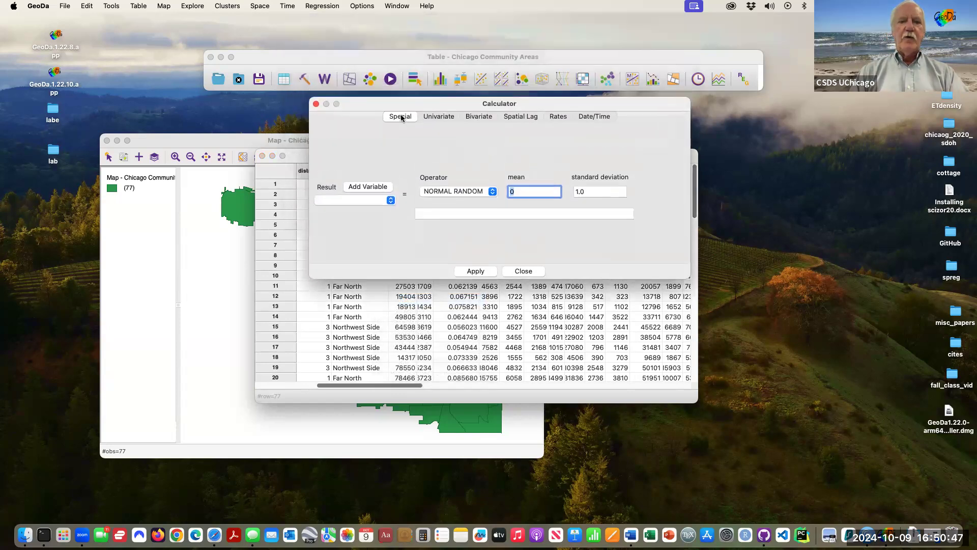
{"action": "left_click", "coordinate": [380, 199]}
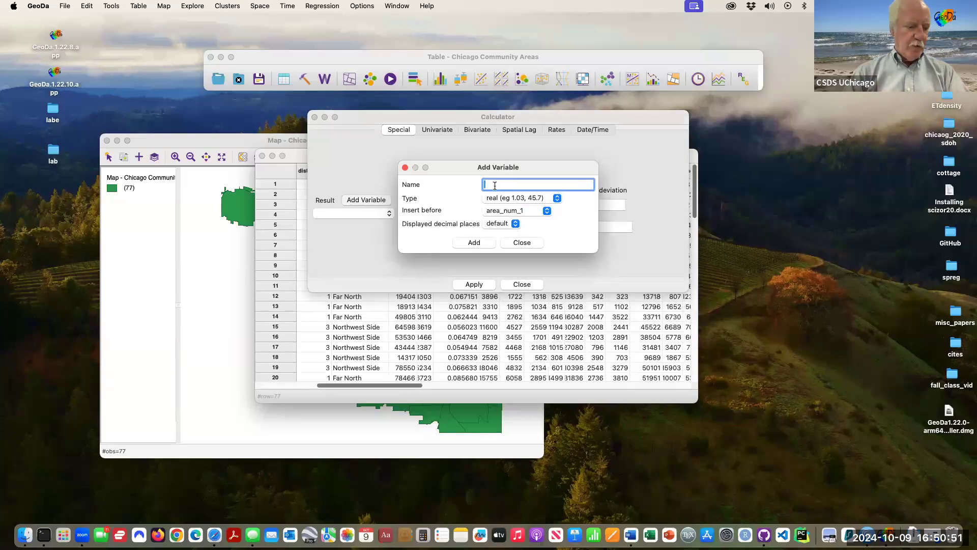
{"action": "type", "text": "unc5"}
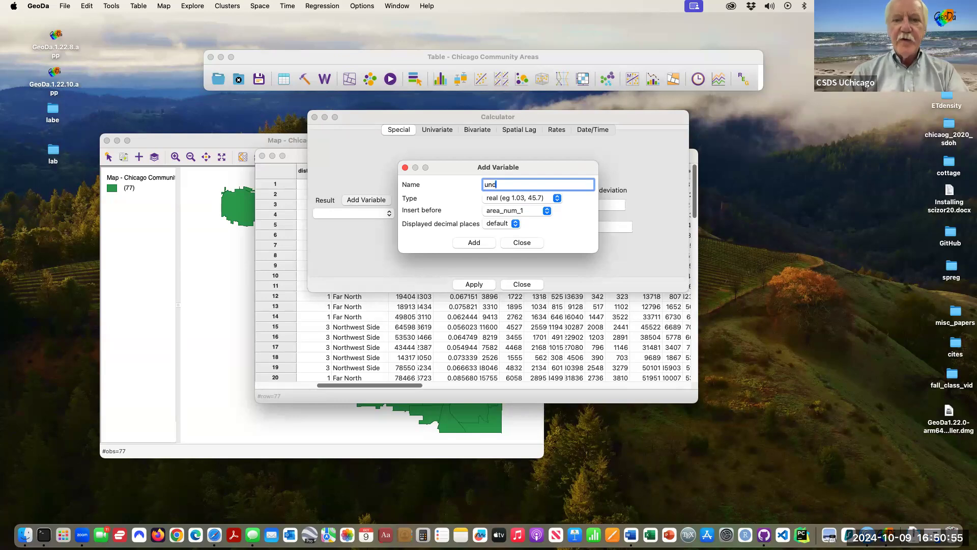
{"action": "type", "text": "rnk"}
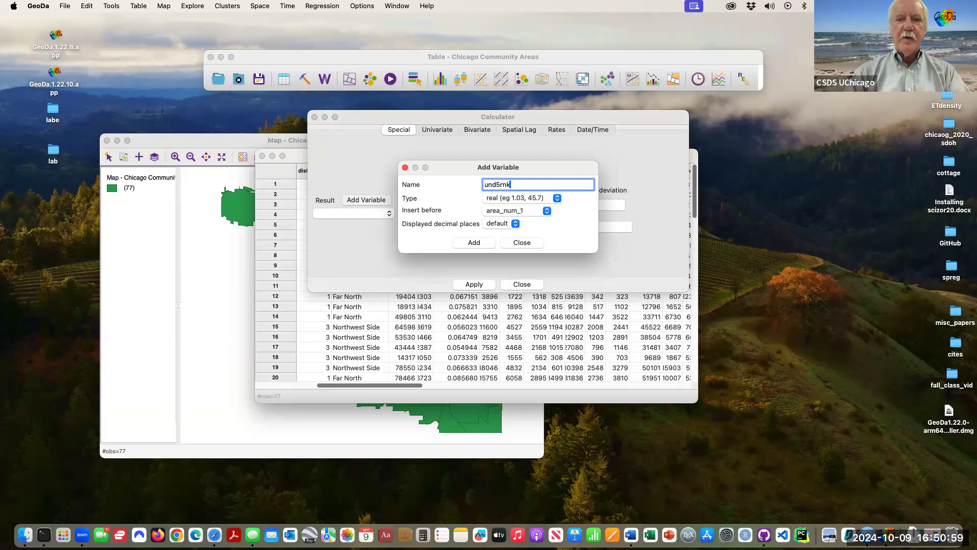
{"action": "left_click", "coordinate": [557, 198]}
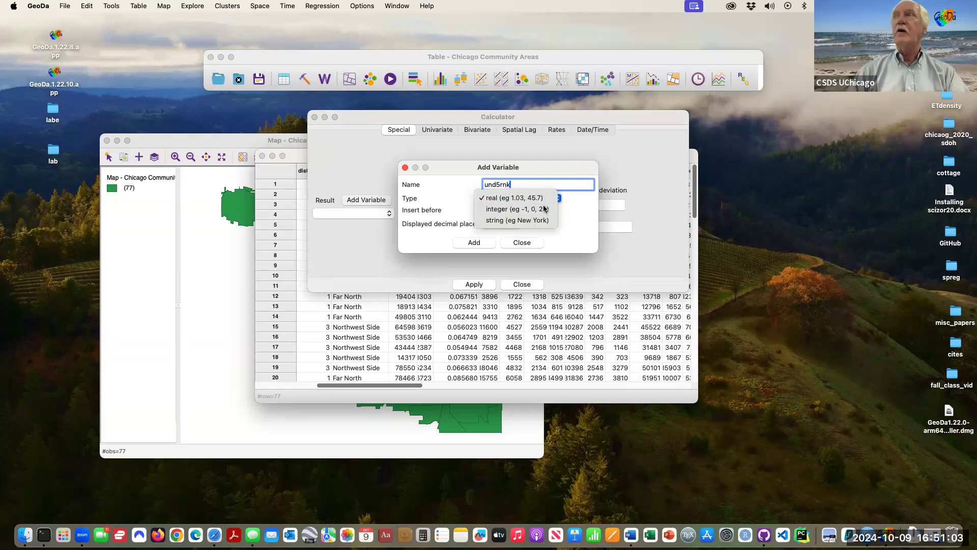
{"action": "left_click", "coordinate": [543, 208]}
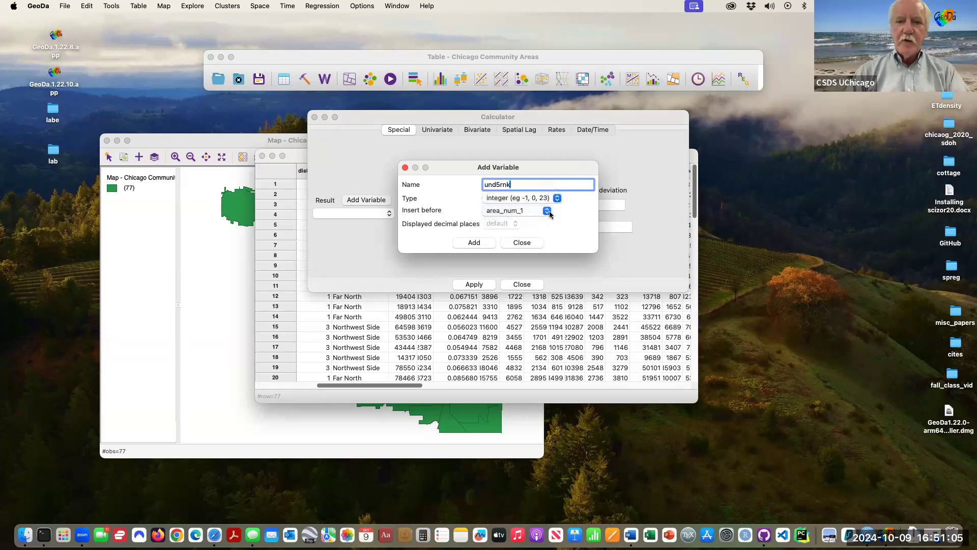
{"action": "left_click", "coordinate": [547, 212]}
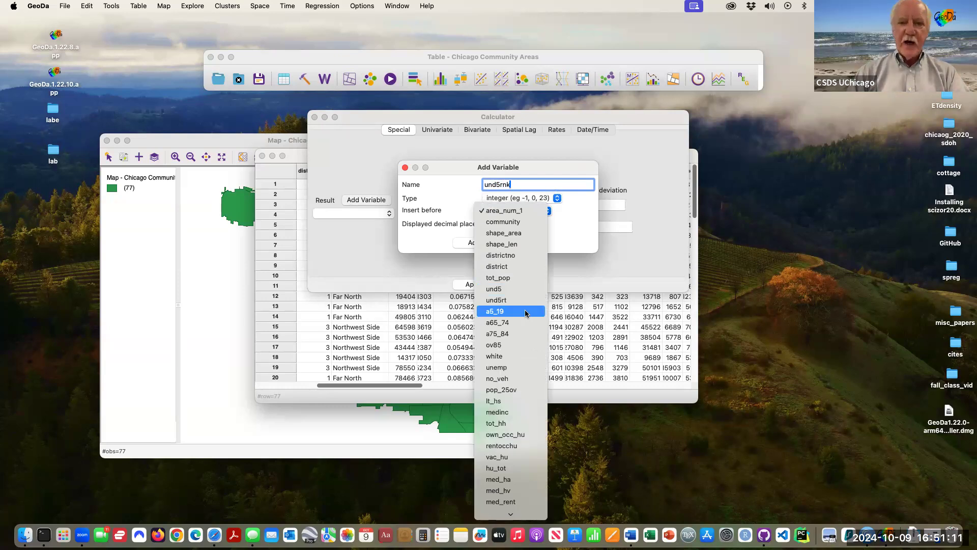
{"action": "left_click", "coordinate": [525, 311]}
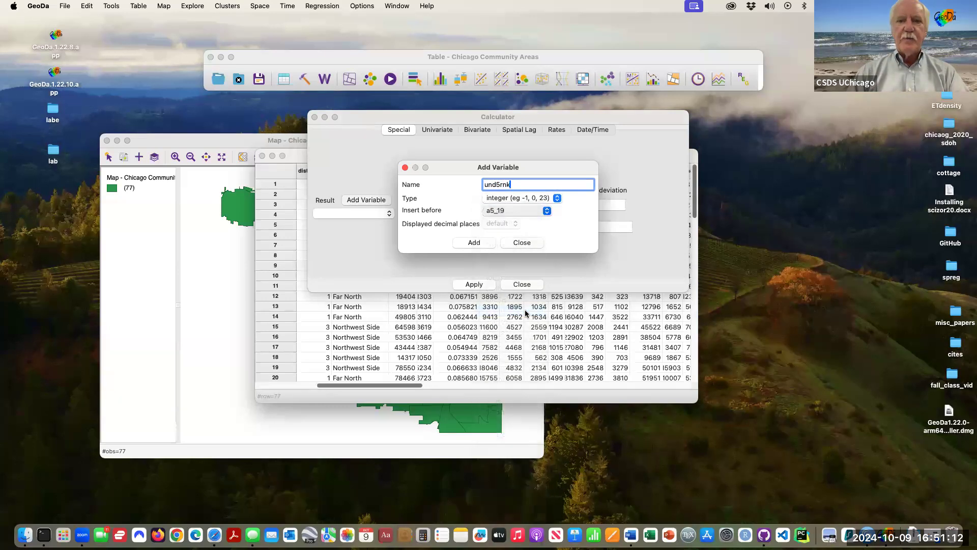
{"action": "left_click", "coordinate": [475, 243]}
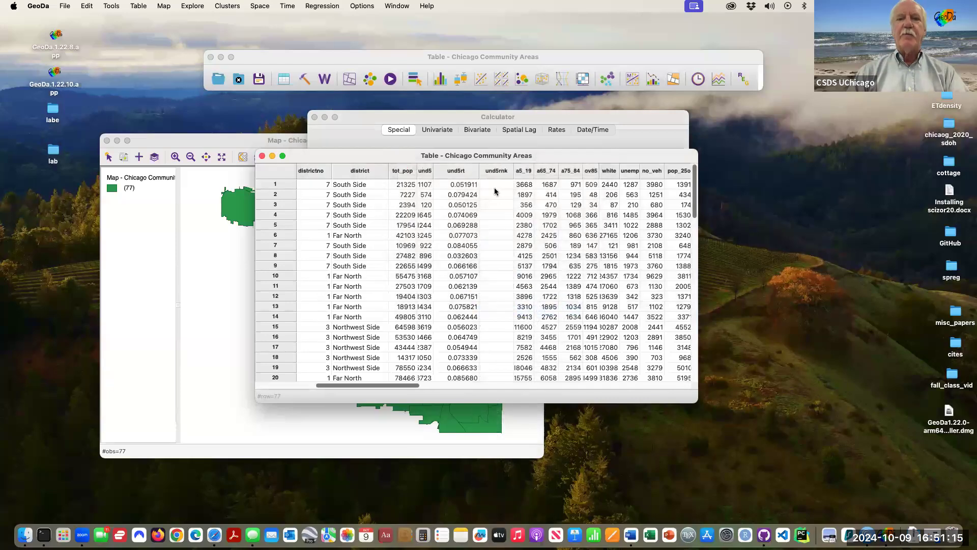
Step: Fill und5rnk with sequential numbers using the calculator's special ENUMERATE operator, and close the calculator
{"action": "left_click", "coordinate": [369, 120]}
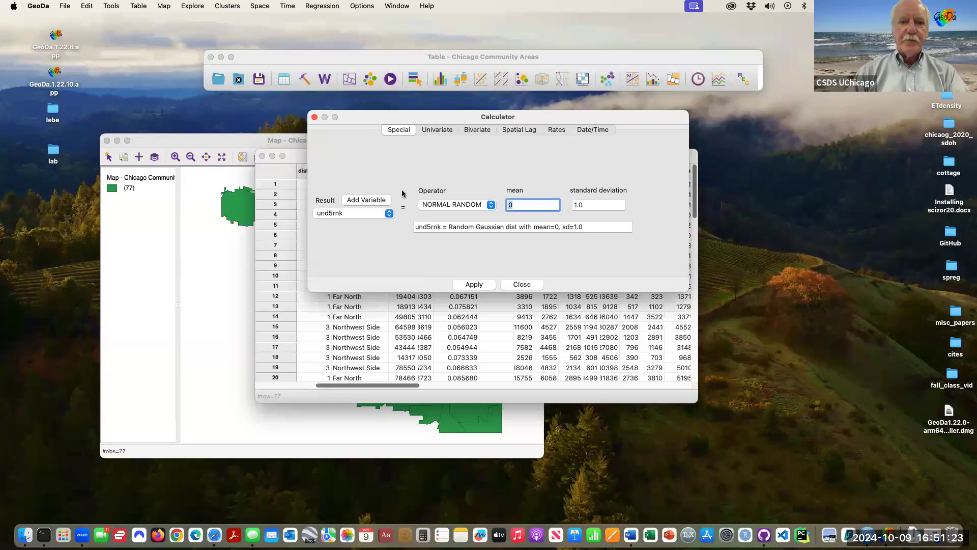
{"action": "left_click", "coordinate": [491, 206]}
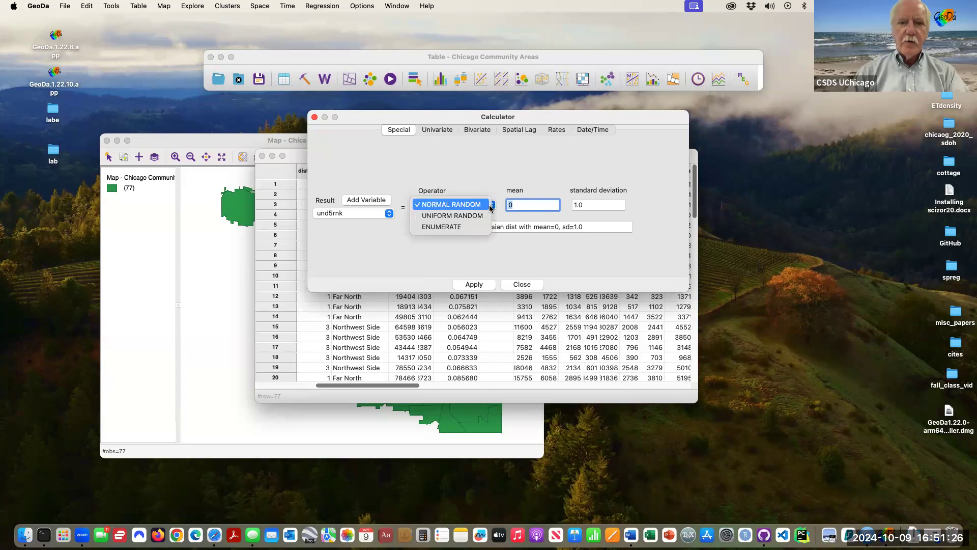
{"action": "left_click", "coordinate": [472, 231]}
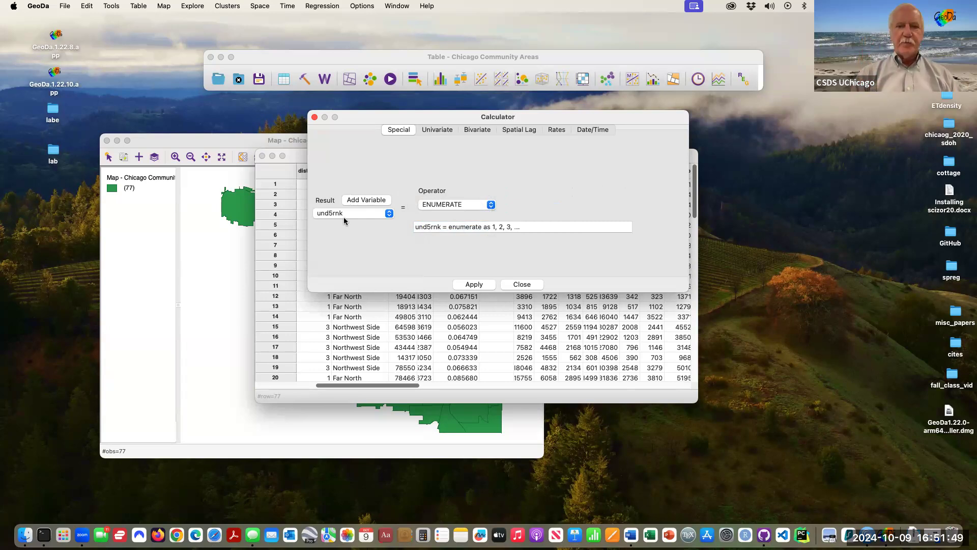
{"action": "left_click", "coordinate": [478, 284]}
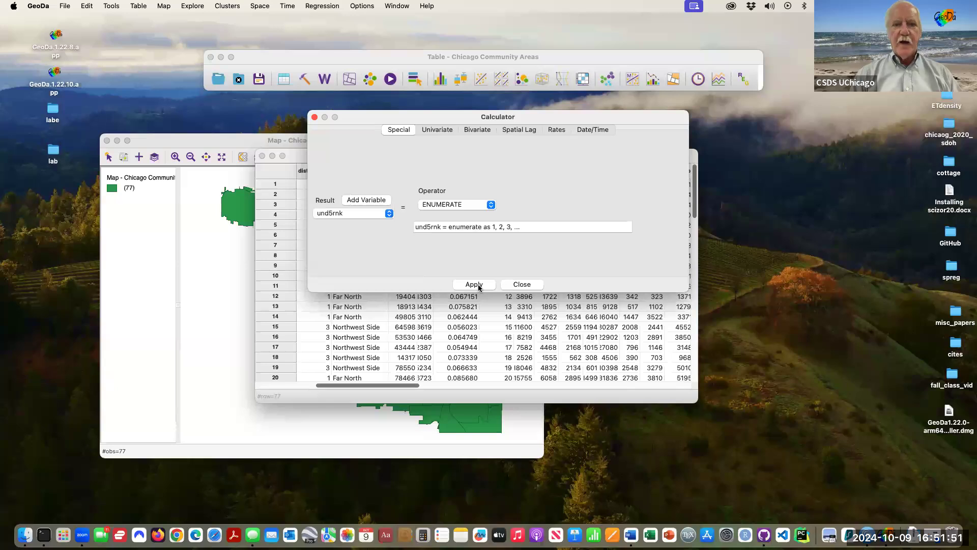
{"action": "left_click", "coordinate": [531, 283]}
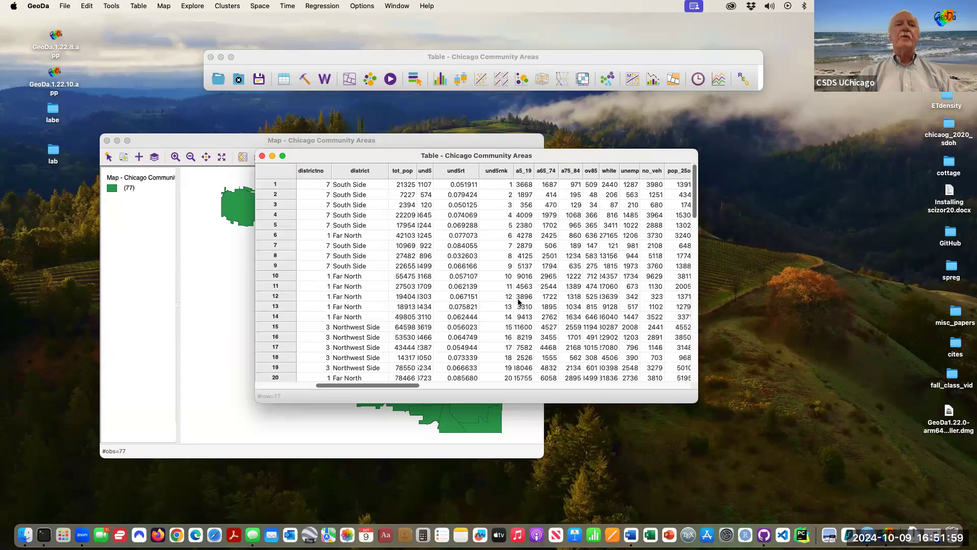
Step: Move the table window to uncover more of the map, reverse the row order, and restore the original order
{"action": "left_click_drag", "start_coordinate": [364, 156], "coordinate": [402, 160]}
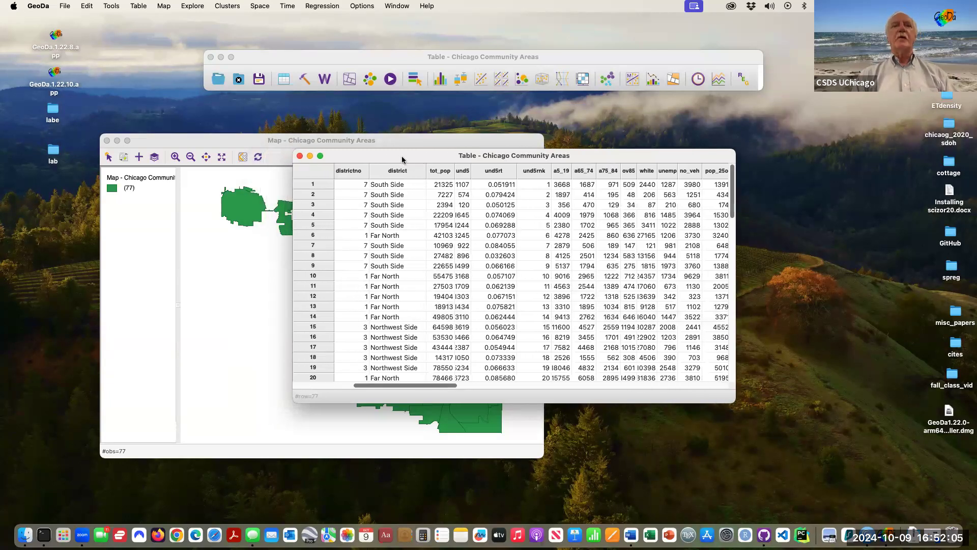
{"action": "double_click", "coordinate": [311, 174]}
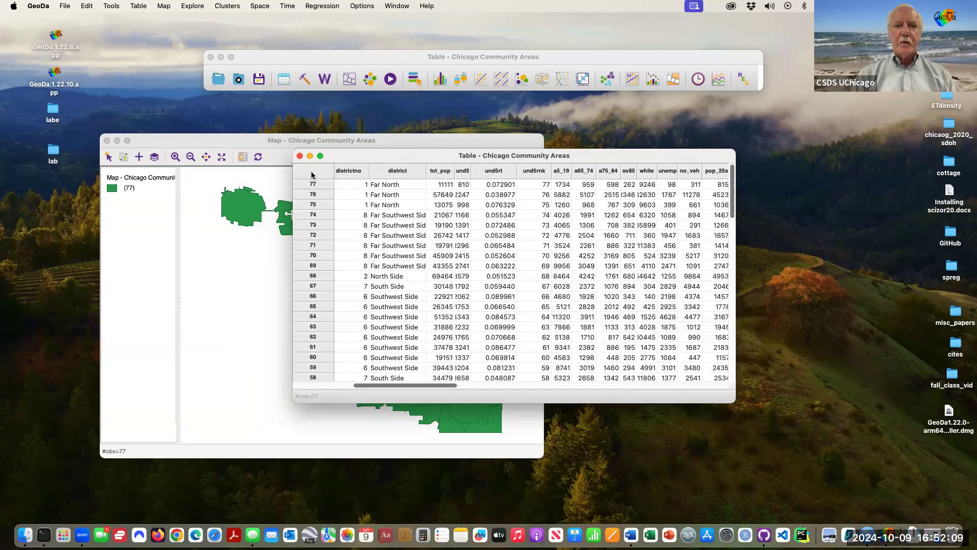
{"action": "left_click", "coordinate": [311, 175]}
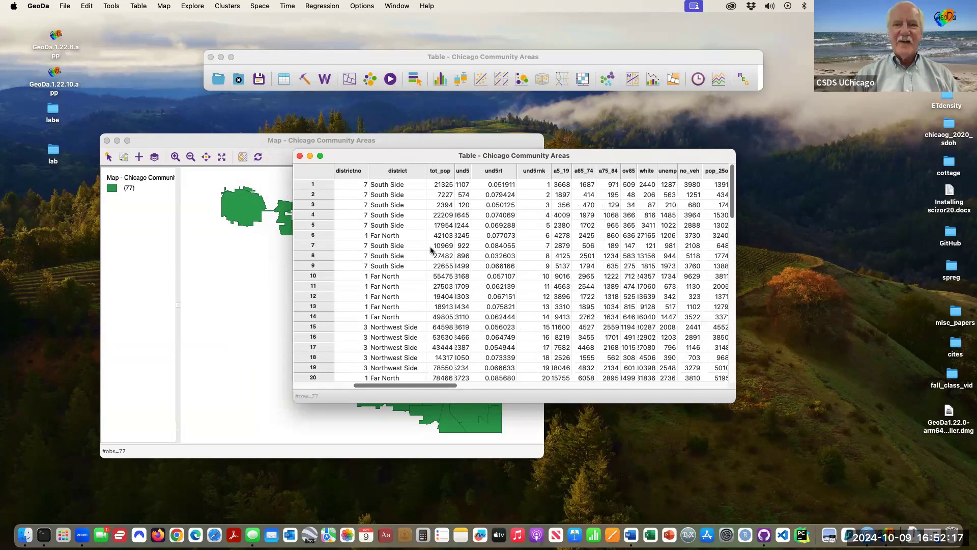
Step: With the table sorted by und5rt in ascending order, recompute und5rnk with ENUMERATE, and restore the original row order
{"action": "double_click", "coordinate": [499, 172]}
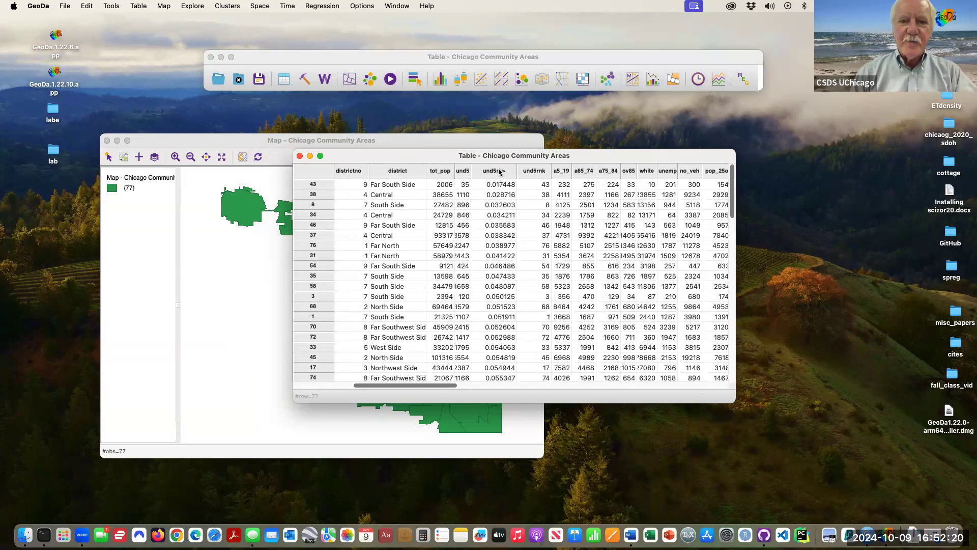
{"action": "right_click", "coordinate": [351, 237]}
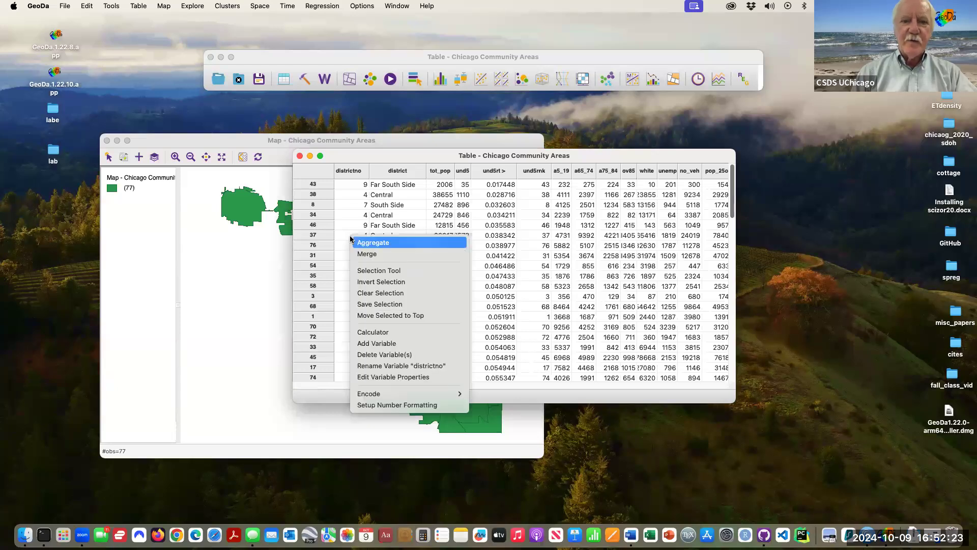
{"action": "left_click", "coordinate": [376, 331]}
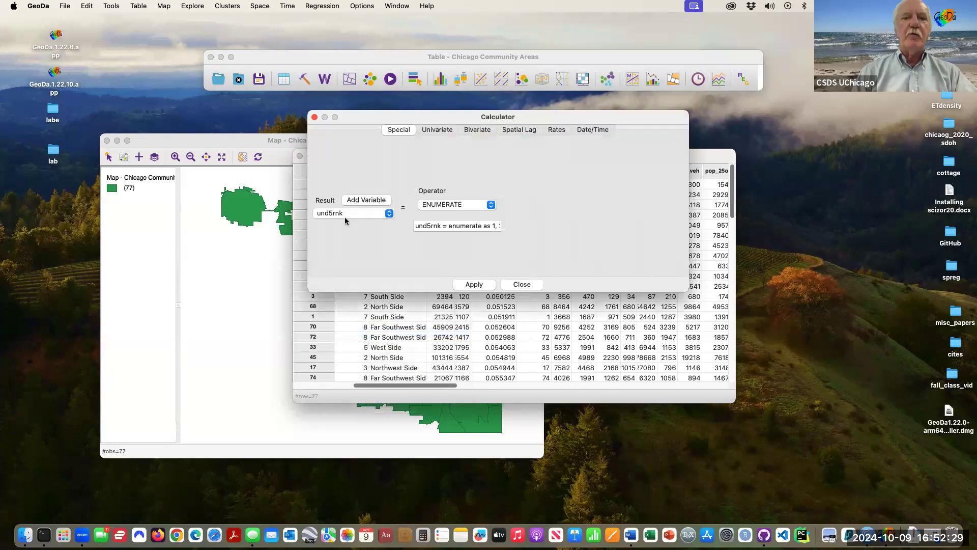
{"action": "left_click", "coordinate": [389, 214]}
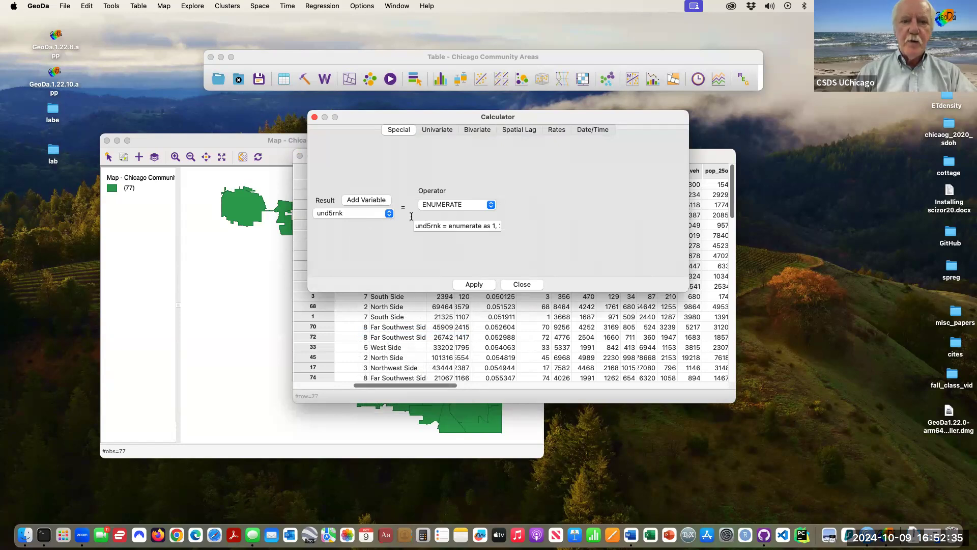
{"action": "left_click", "coordinate": [481, 283]}
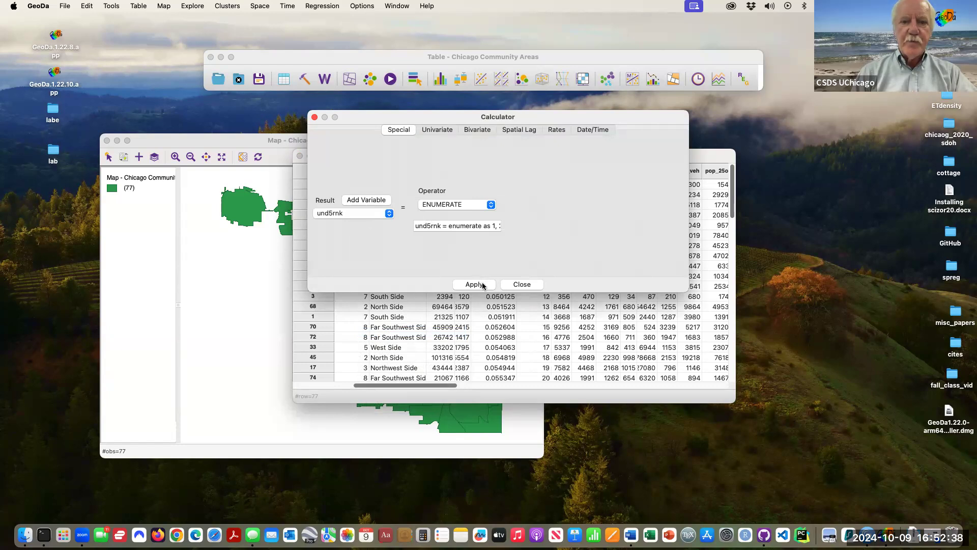
{"action": "left_click", "coordinate": [525, 283]}
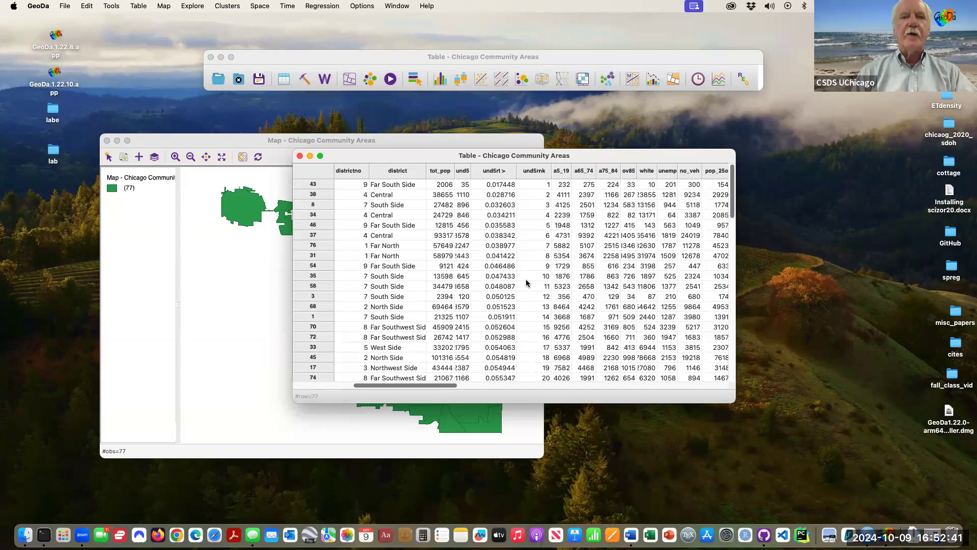
{"action": "left_click", "coordinate": [314, 177]}
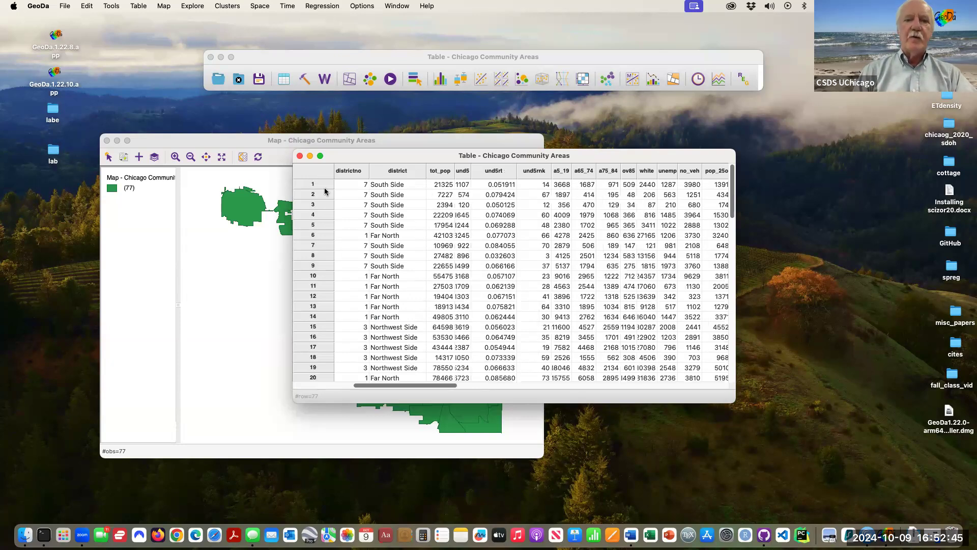